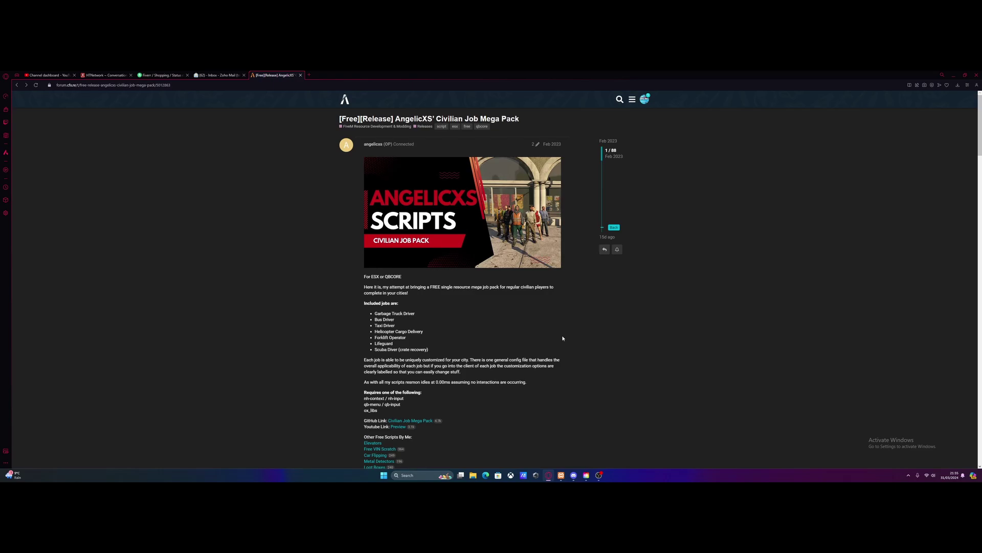
# Step: Follow the post's GitHub link to the Civilian Job Mega Pack repository and download it as a ZIP
pyautogui.scroll(-1, 562, 338)
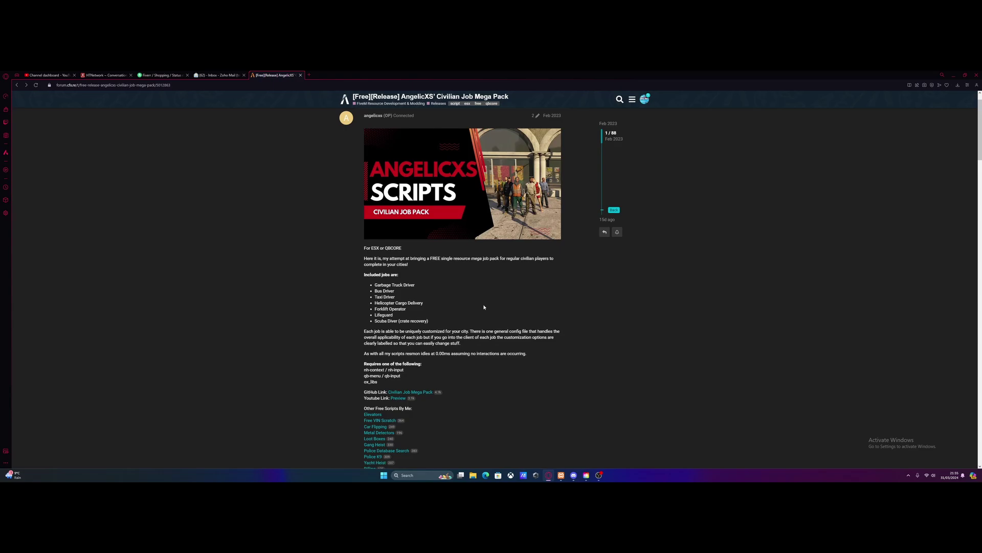
pyautogui.scroll(-2, 368, 339)
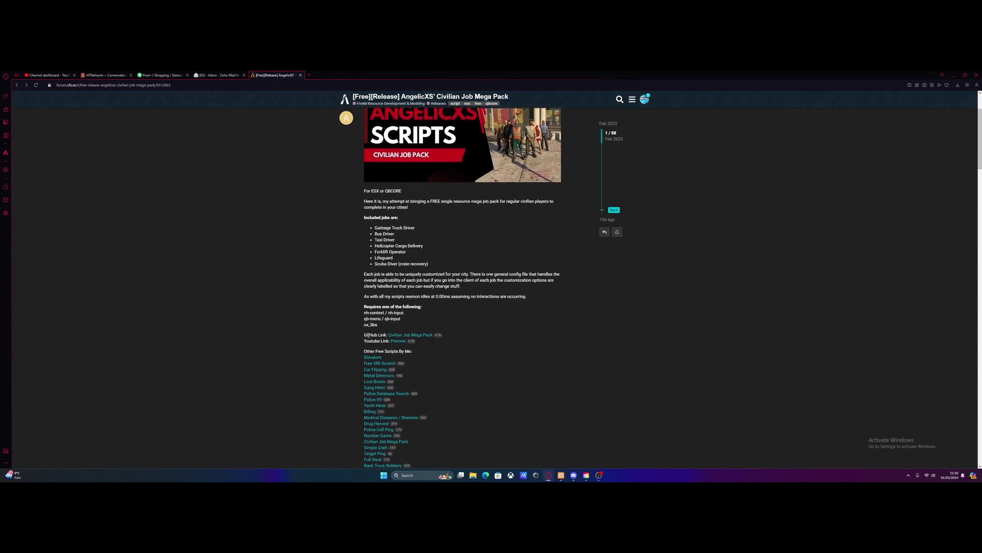
pyautogui.click(404, 335)
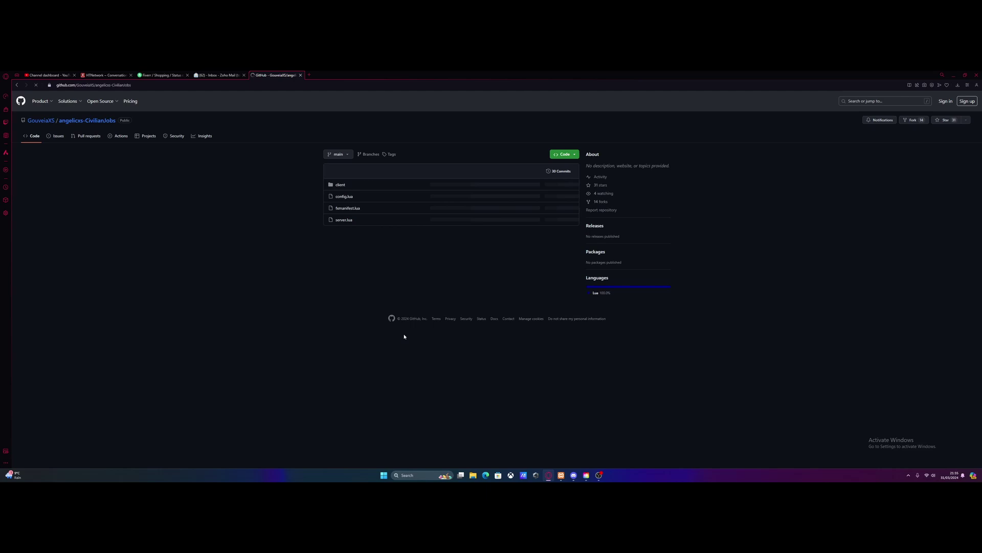
pyautogui.click(564, 154)
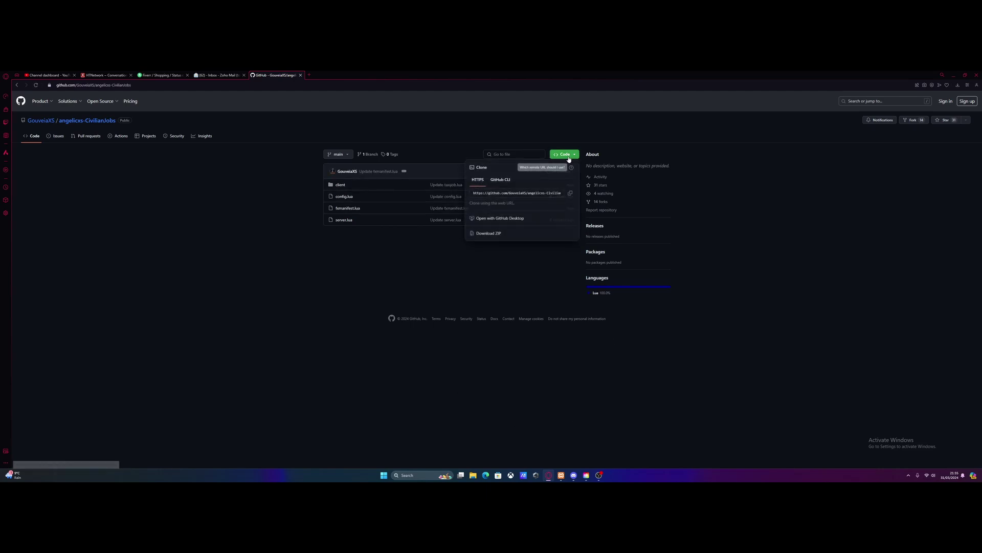
pyautogui.click(514, 234)
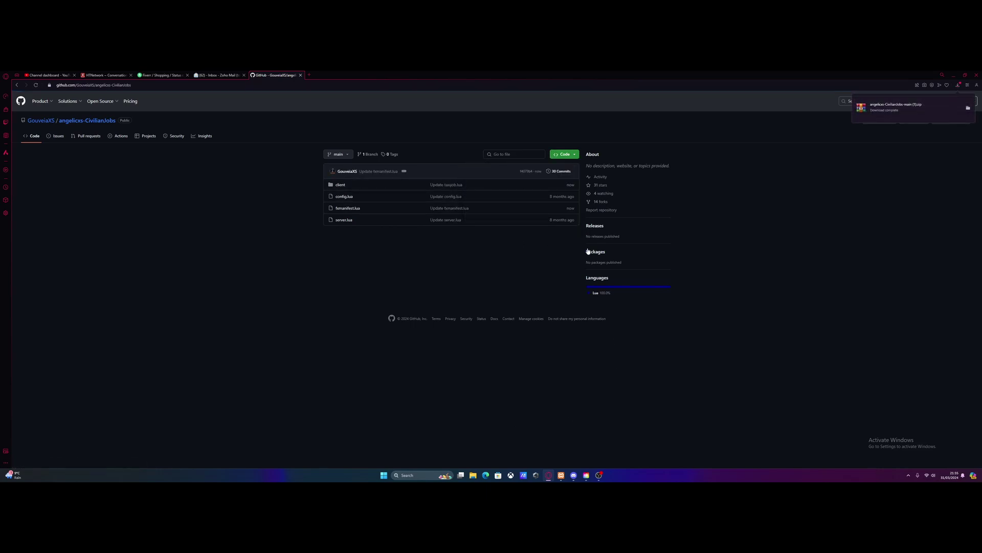
# Step: Open the downloaded archive, check the contents of its angelicxs-CivilianJobs-main folder, return to the archive root and minimize the browser
pyautogui.click(900, 106)
pyautogui.moveTo(669, 121); pyautogui.dragTo(773, 106)
pyautogui.click(781, 188)
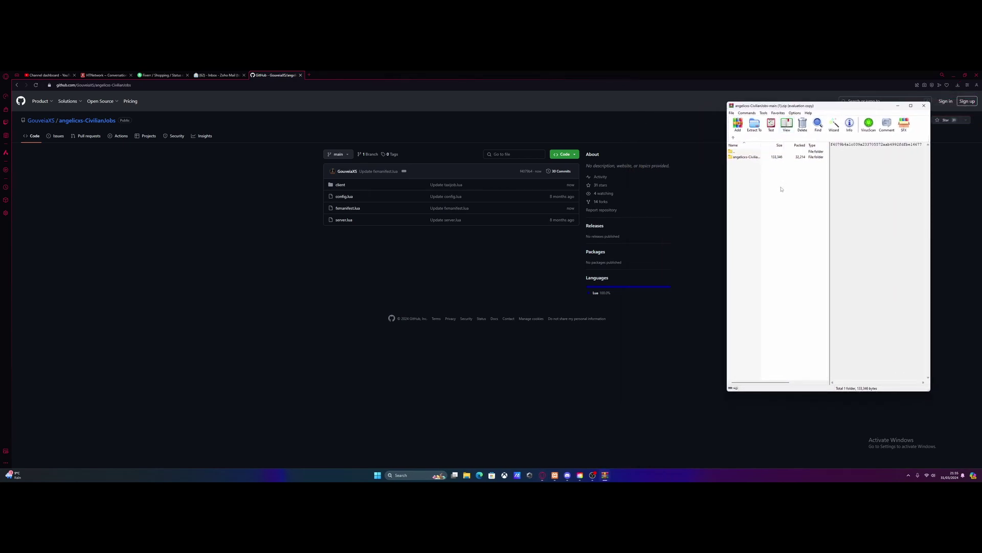
pyautogui.doubleClick(745, 156)
pyautogui.moveTo(767, 203); pyautogui.dragTo(734, 157)
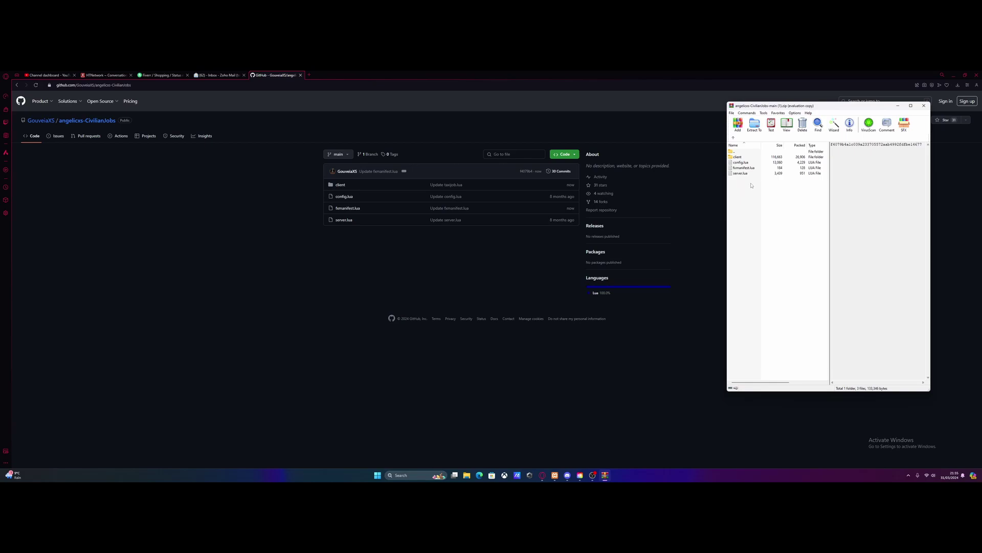
pyautogui.click(733, 138)
pyautogui.click(769, 191)
pyautogui.click(954, 74)
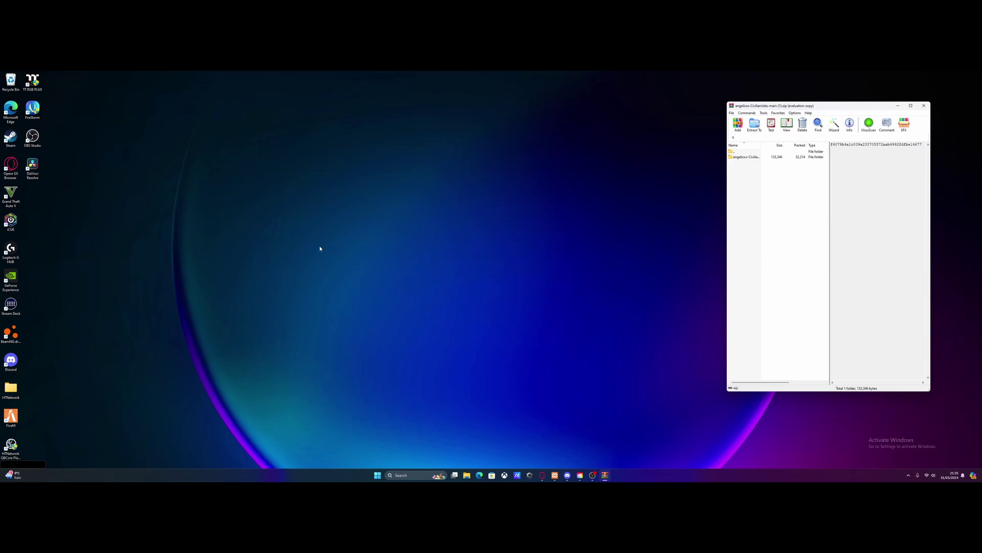
# Step: Open the QBCore server's resources folder from the HTNetwork desktop folder via Servers, txData and the QBCoreFramework base, and enlarge its window
pyautogui.doubleClick(11, 387)
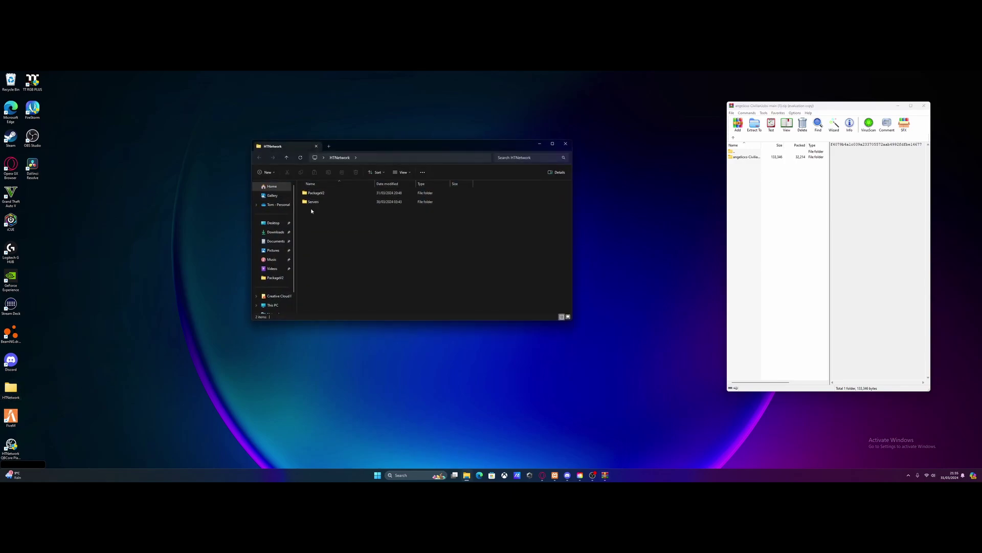
pyautogui.doubleClick(316, 193)
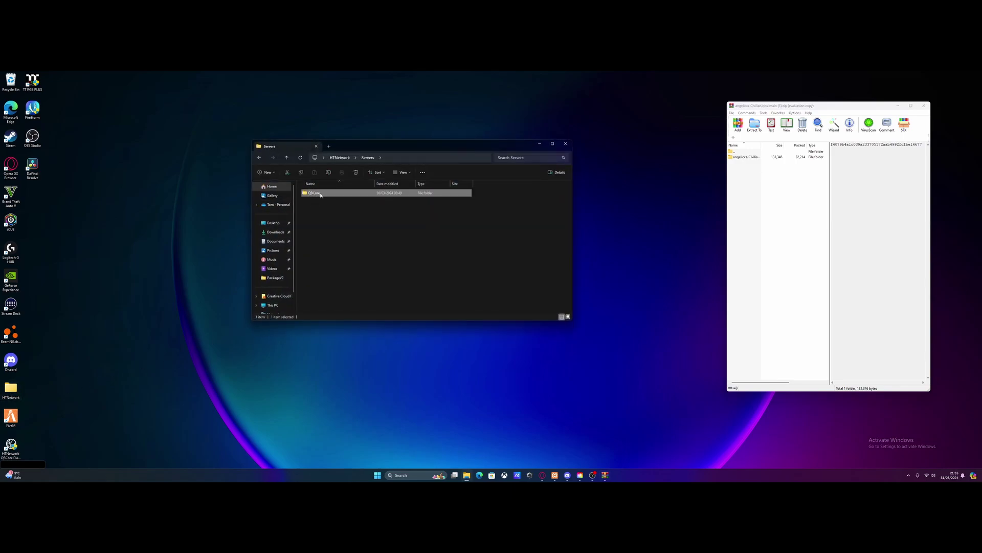
pyautogui.doubleClick(319, 194)
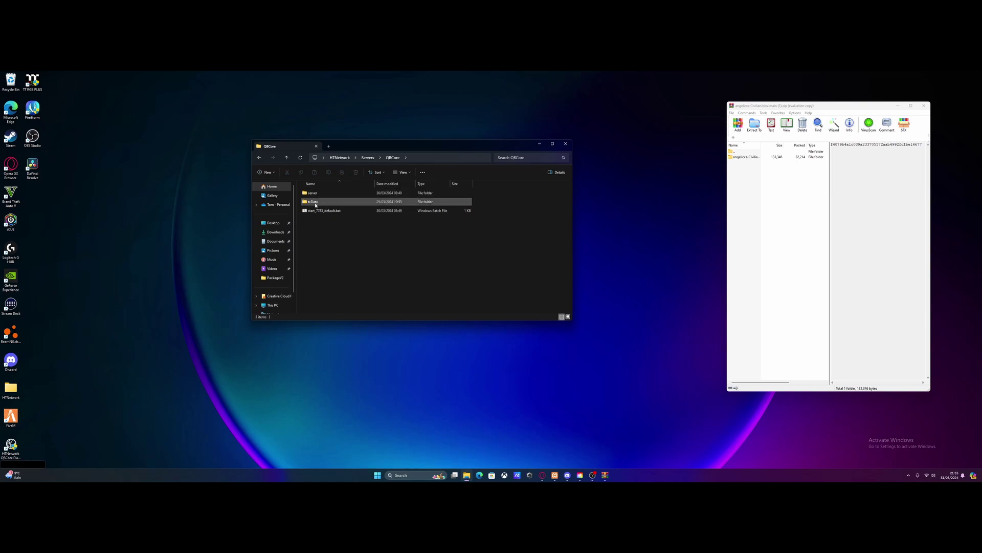
pyautogui.doubleClick(313, 202)
pyautogui.doubleClick(322, 202)
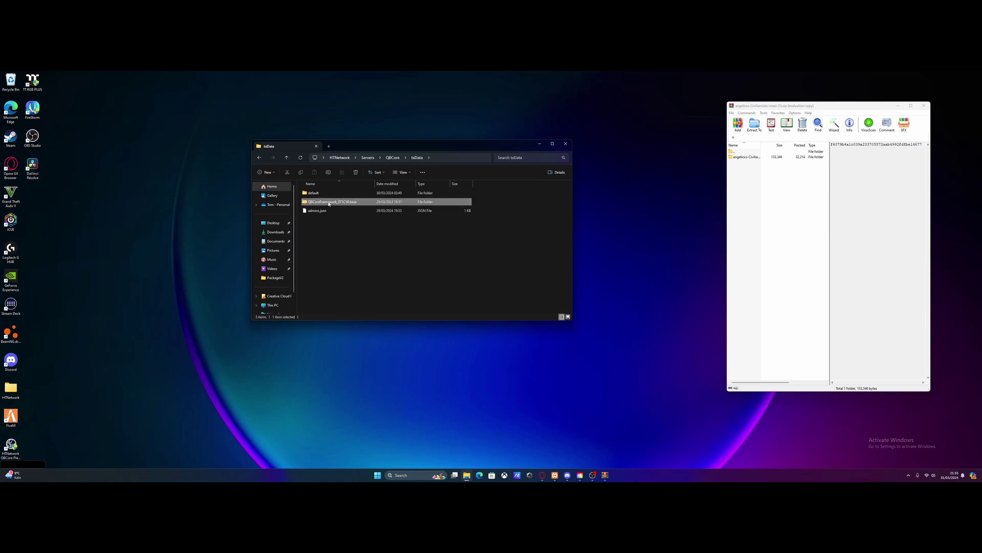
pyautogui.doubleClick(329, 203)
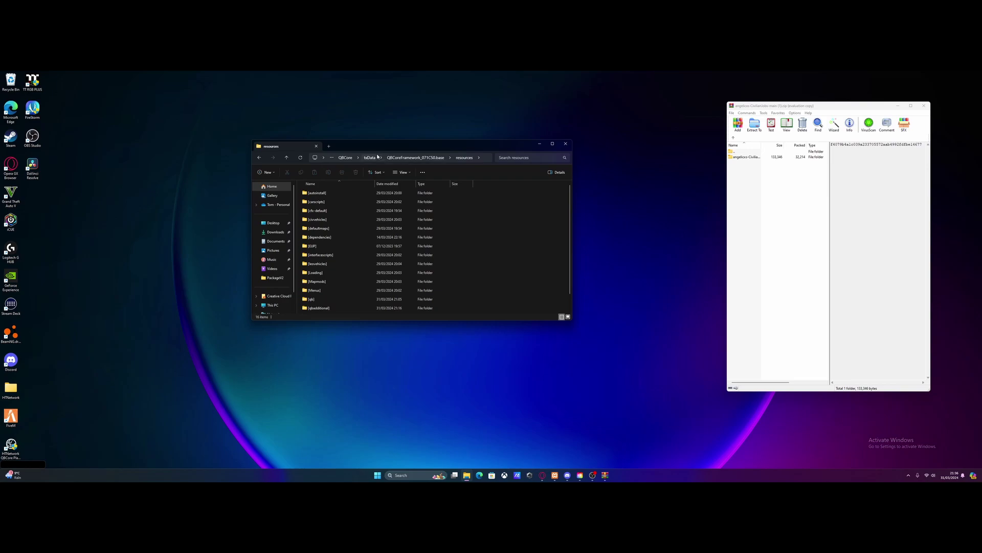
pyautogui.moveTo(374, 147); pyautogui.dragTo(336, 105)
pyautogui.scroll(-1, 365, 234)
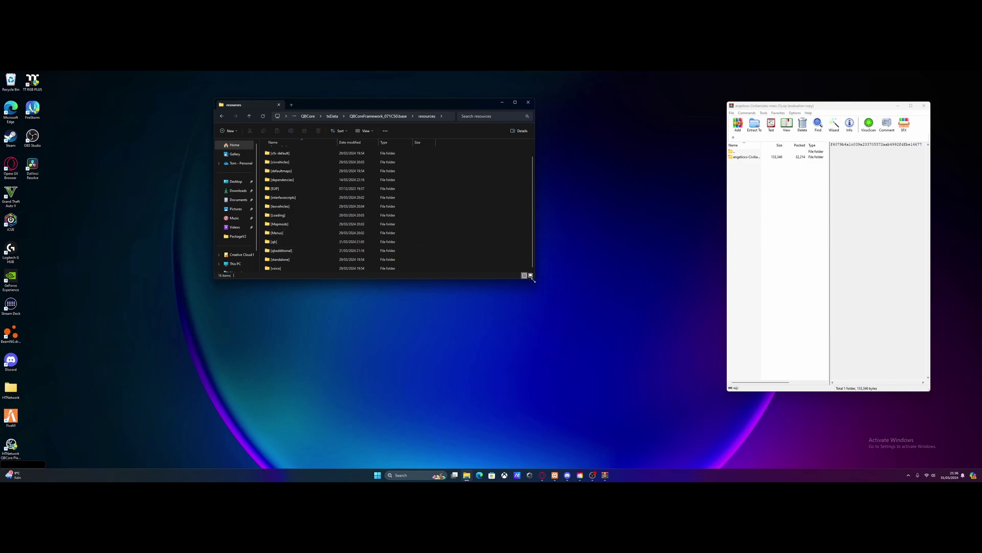
pyautogui.moveTo(534, 280); pyautogui.dragTo(550, 321)
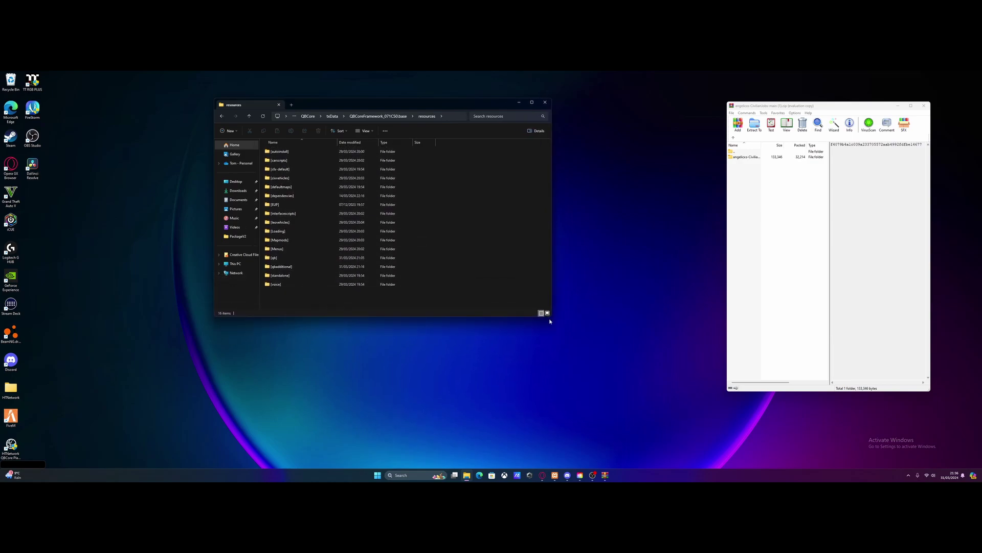
pyautogui.moveTo(416, 301); pyautogui.dragTo(293, 154)
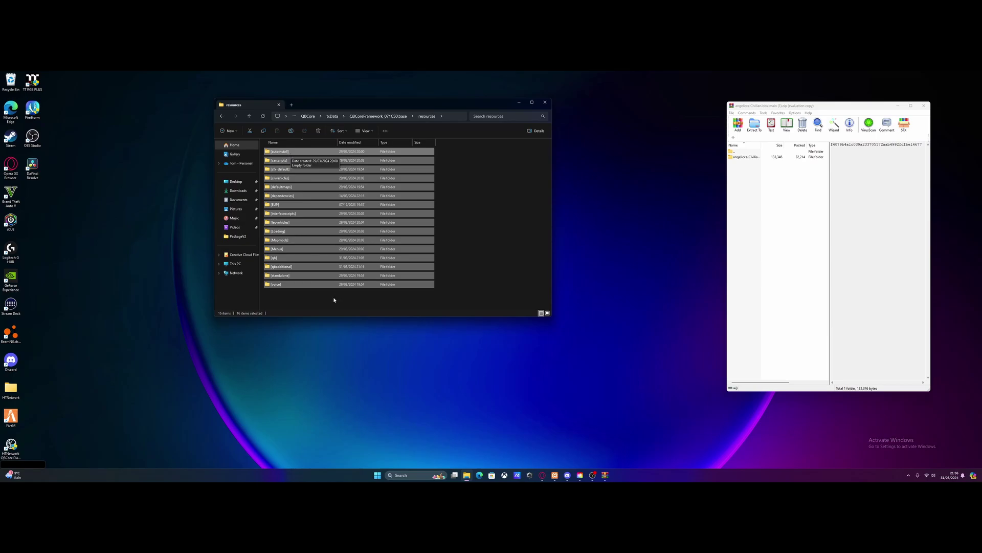
pyautogui.click(309, 303)
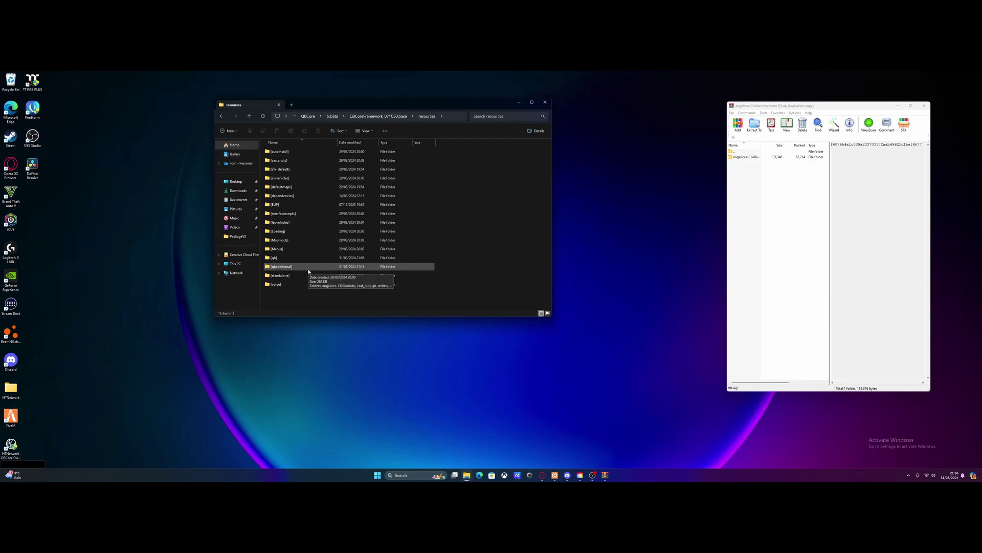
pyautogui.rightClick(317, 305)
pyautogui.moveTo(333, 350)
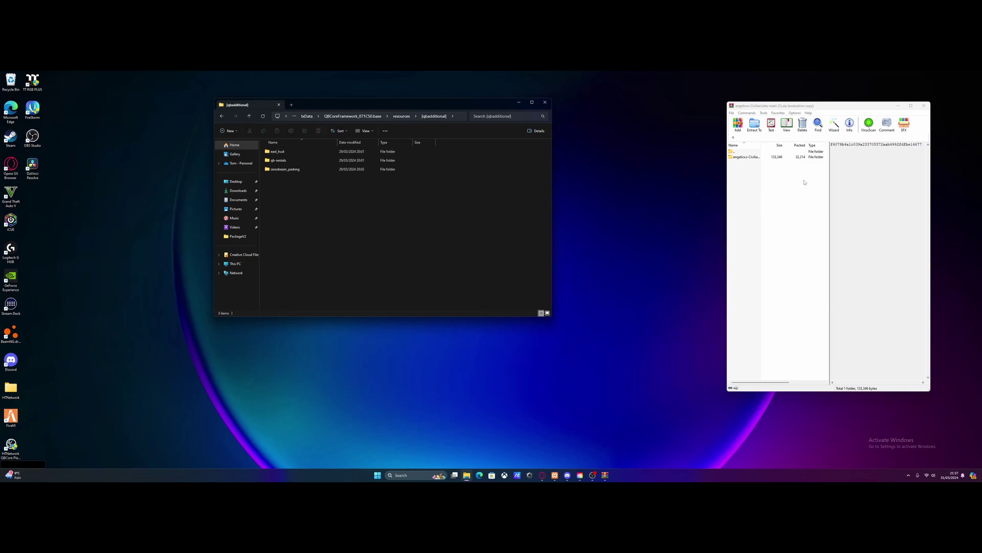
# Step: Extract the angelicxs-CivilianJobs-main folder from the archive into the [qbadditional] resource folder and close the archive
pyautogui.click(729, 213)
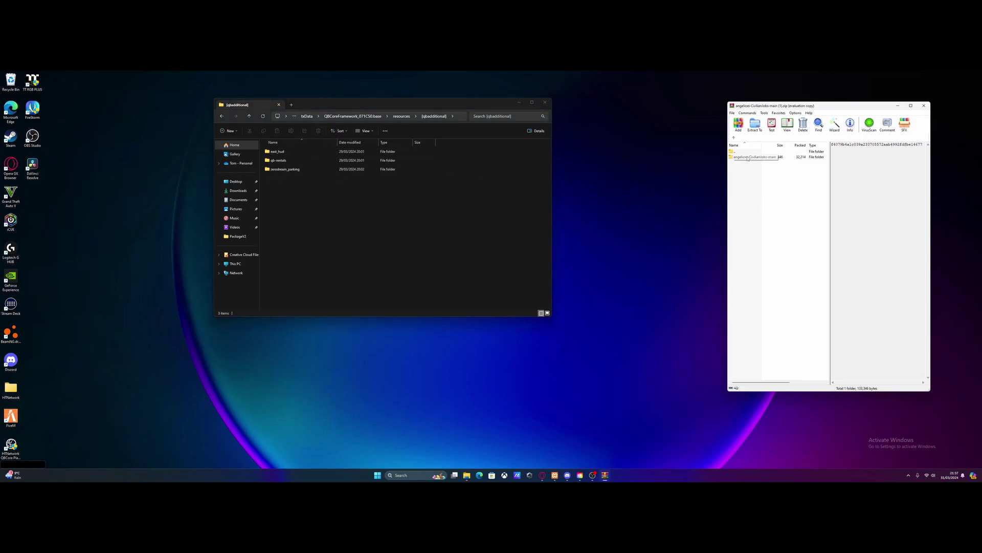
pyautogui.moveTo(746, 157); pyautogui.dragTo(423, 223)
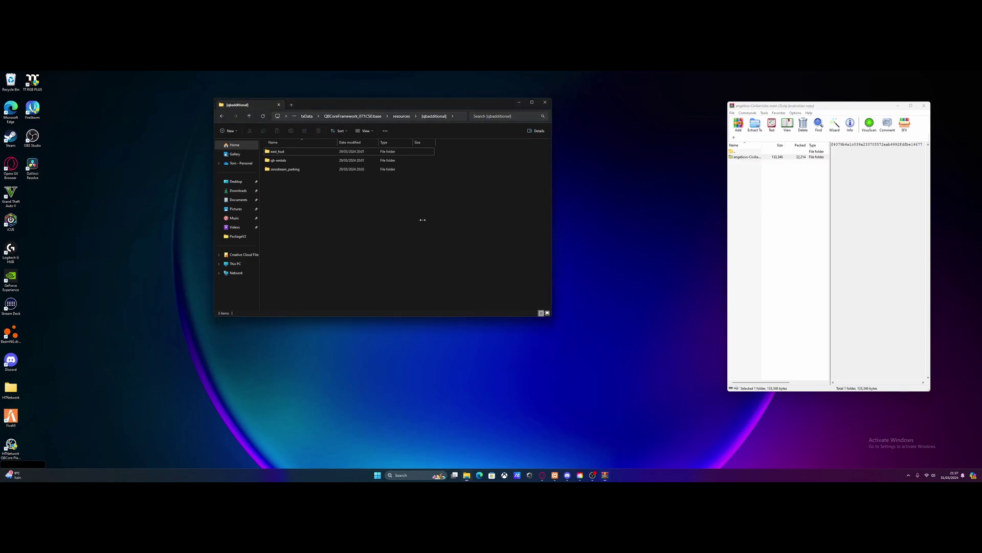
pyautogui.click(923, 106)
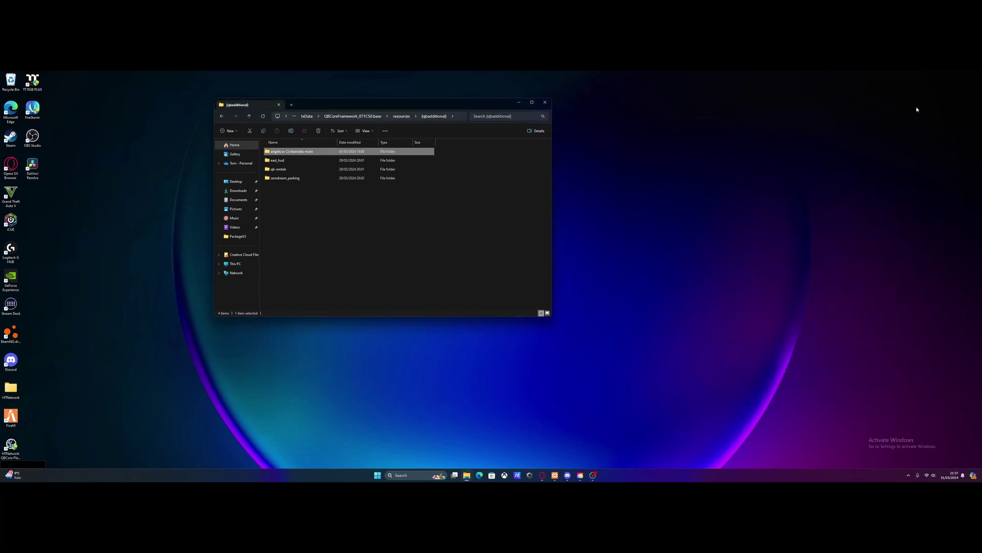
# Step: Rename the extracted folder to angelicxs-CivilianJobs by removing the -main suffix
pyautogui.click(320, 155)
pyautogui.press('Return')
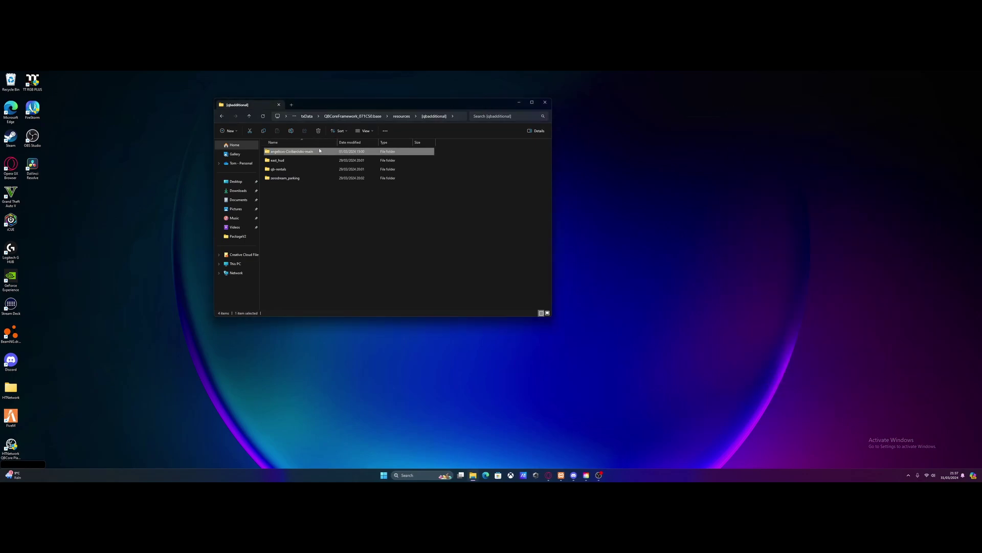
pyautogui.click(318, 150)
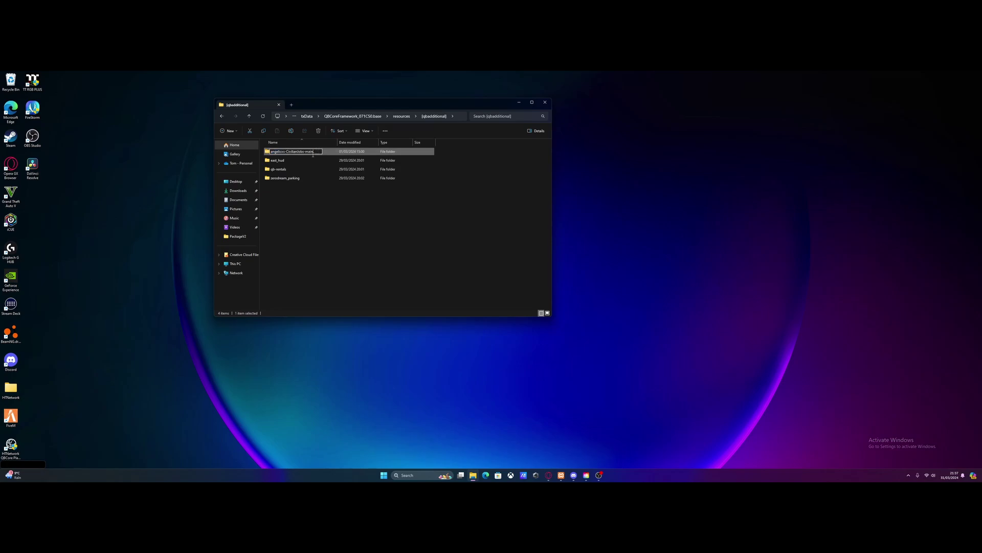
pyautogui.moveTo(313, 154); pyautogui.dragTo(305, 157)
pyautogui.press('BackSpace')
pyautogui.click(351, 248)
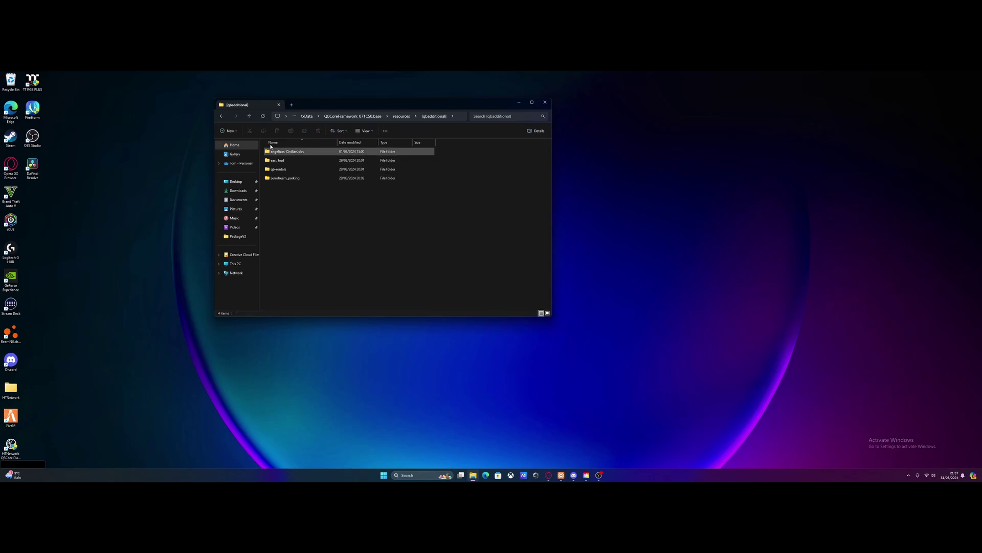
# Step: Open config.lua in the angelicxs-CivilianJobs folder and review its framework, reward, job and language settings, then close it
pyautogui.doubleClick(301, 151)
pyautogui.click(288, 163)
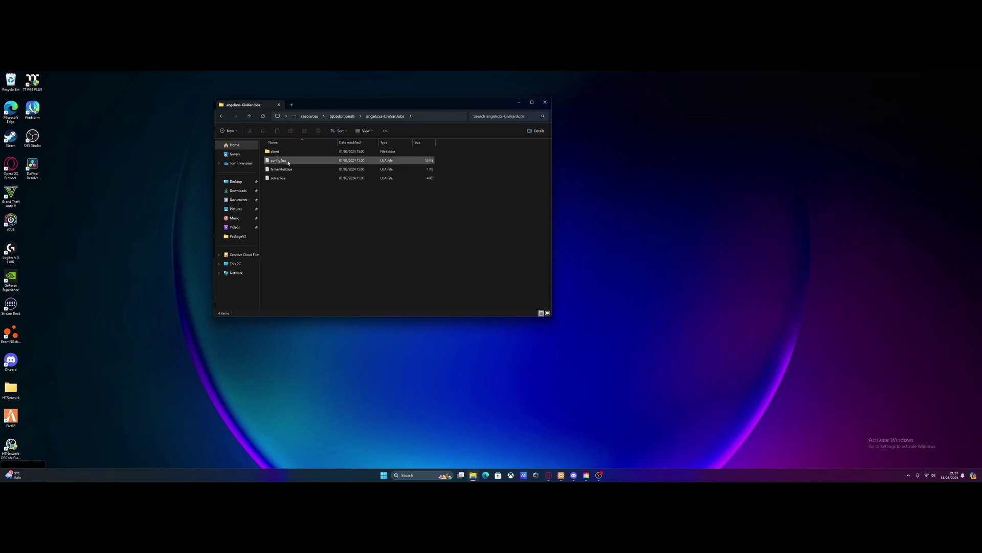
pyautogui.rightClick(289, 163)
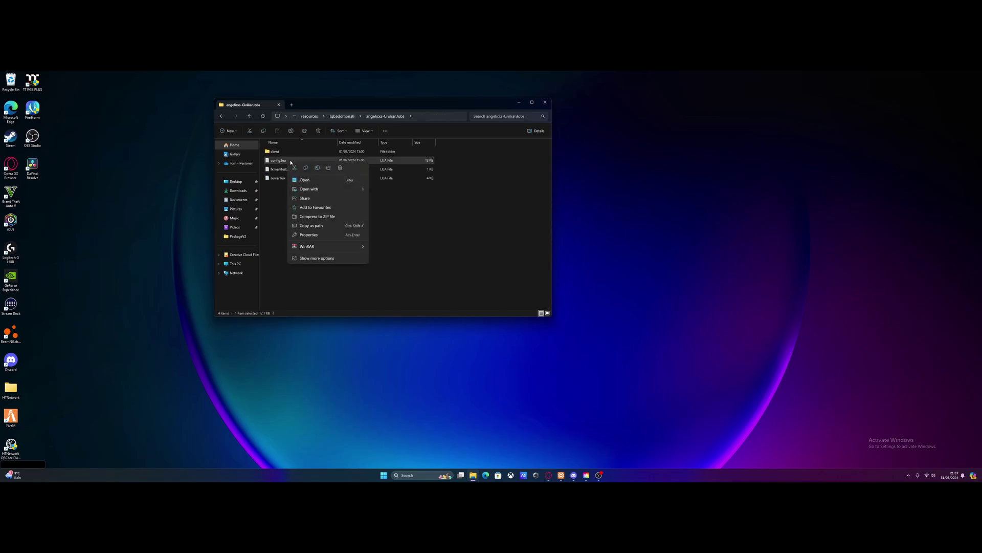
pyautogui.click(305, 180)
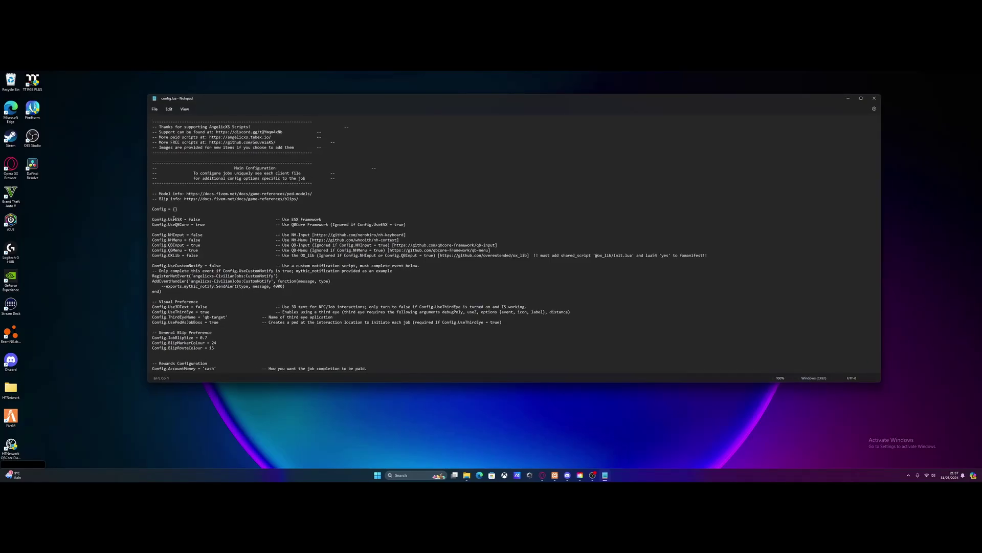
pyautogui.scroll(-5, 215, 216)
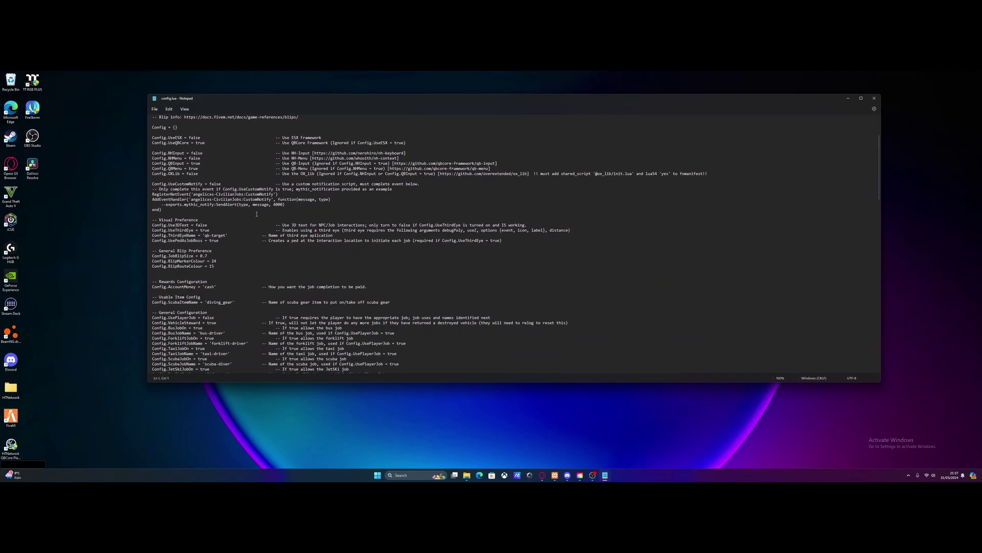
pyautogui.scroll(-6, 257, 214)
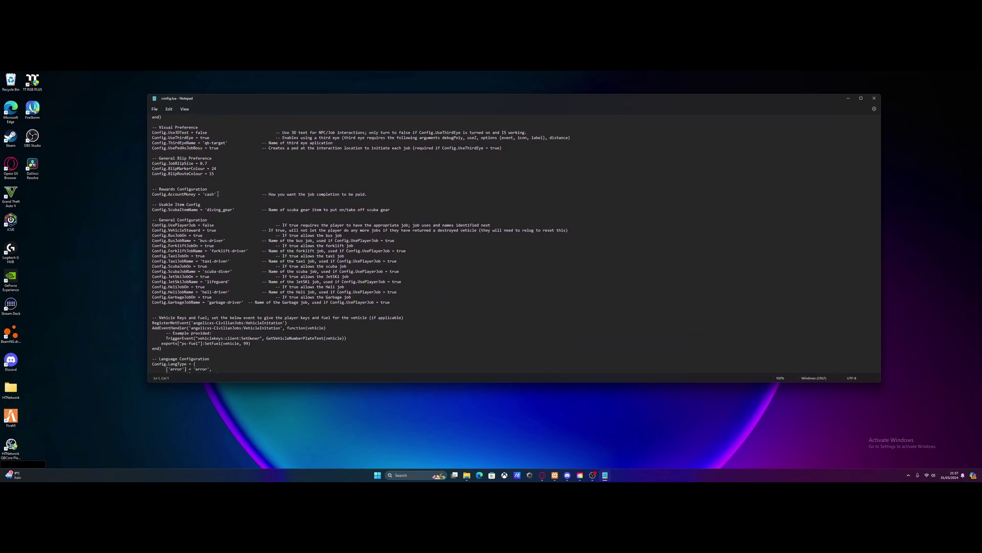
pyautogui.scroll(-1, 256, 232)
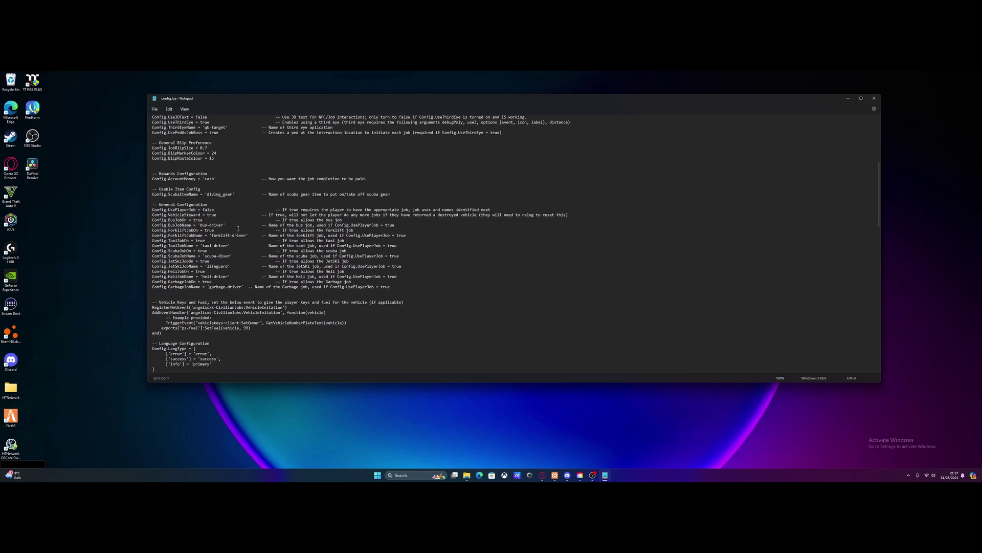
pyautogui.scroll(-4, 225, 233)
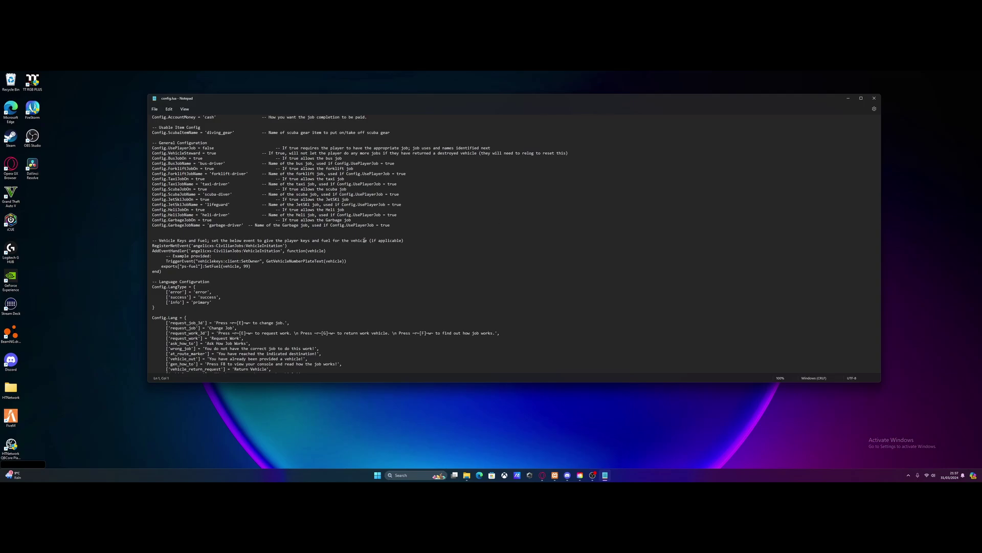
pyautogui.click(875, 100)
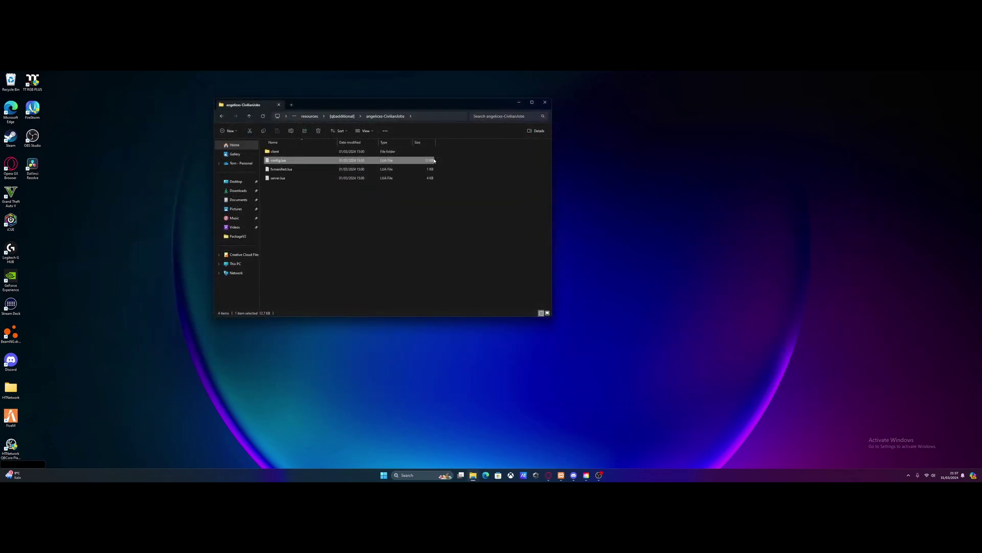
# Step: Copy the name of the [qbadditional] folder in resources and go up to the QBCoreFramework base folder
pyautogui.click(309, 116)
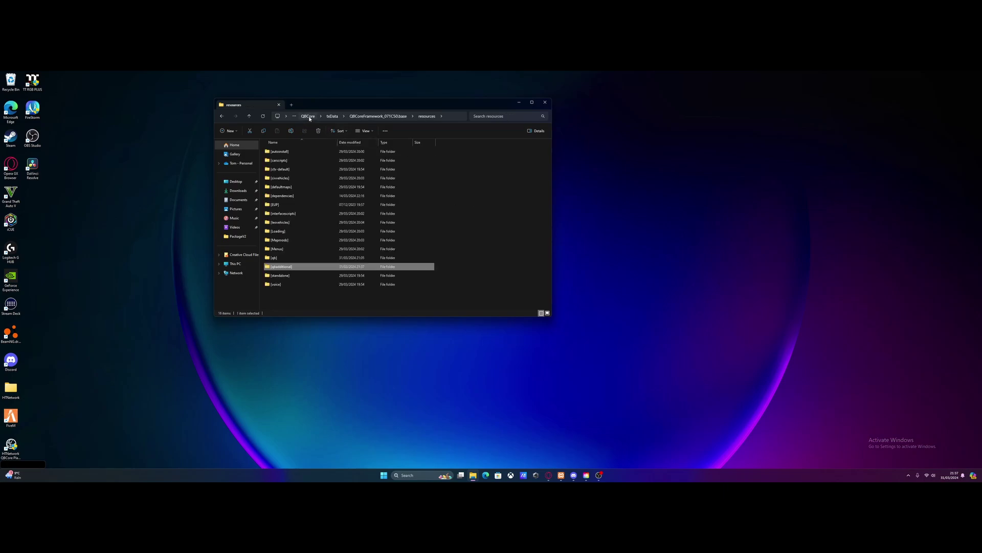
pyautogui.click(302, 267)
pyautogui.hotkey('ctrl', 'c')
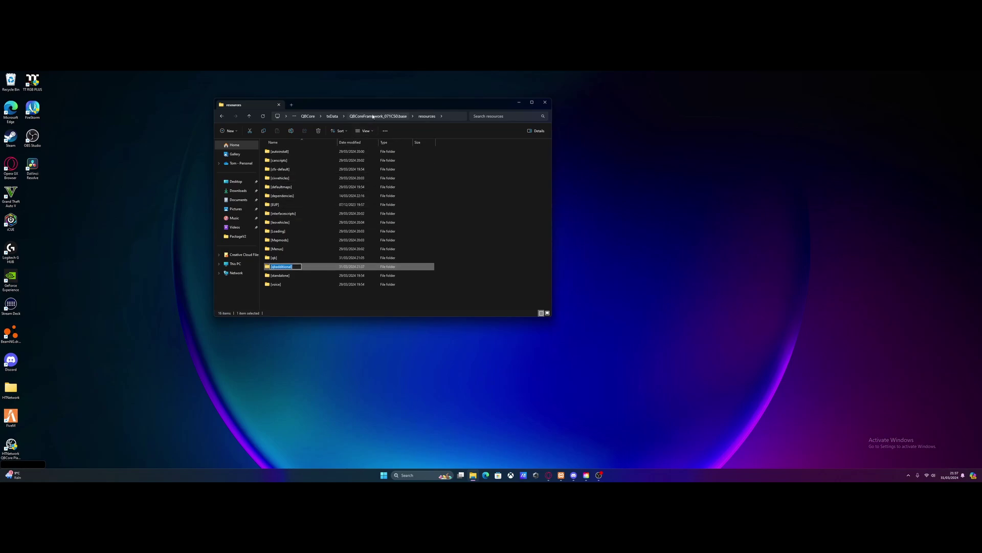
pyautogui.click(373, 116)
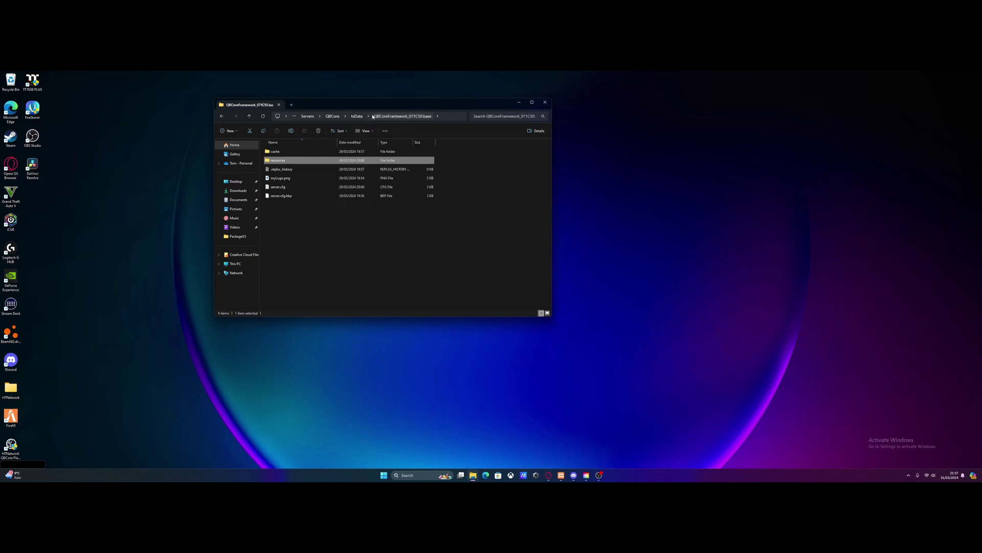
# Step: Open server.cfg and add the line "ensure [qbadditional]" directly below "ensure [defaultmaps]"
pyautogui.doubleClick(299, 187)
pyautogui.scroll(-12, 304, 198)
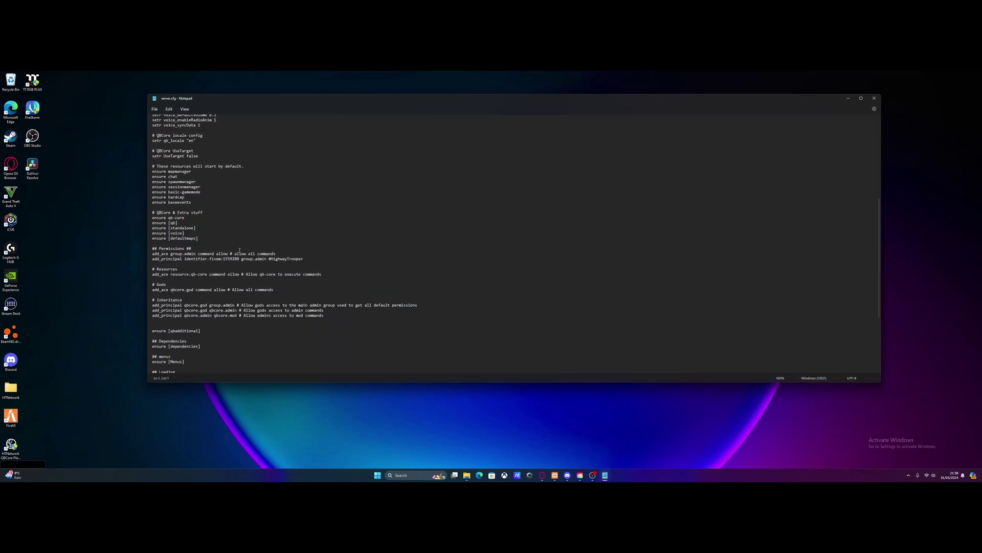
pyautogui.click(228, 238)
pyautogui.press('Return')
pyautogui.write('ensure')
pyautogui.hotkey('ctrl', 'v')
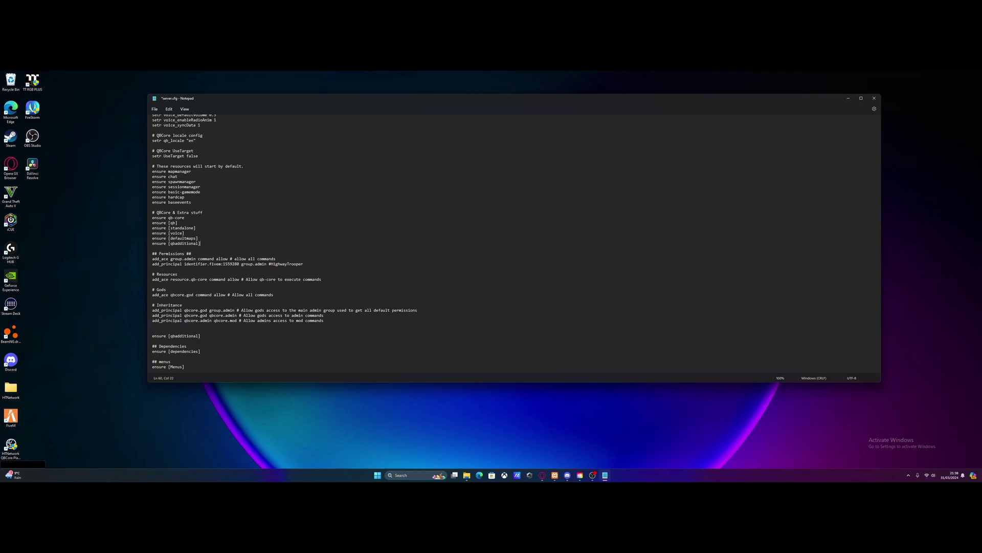
# Step: Undo the added ensure line and close server.cfg
pyautogui.hotkey('ctrl', 'z')
pyautogui.hotkey('ctrl', 'z')
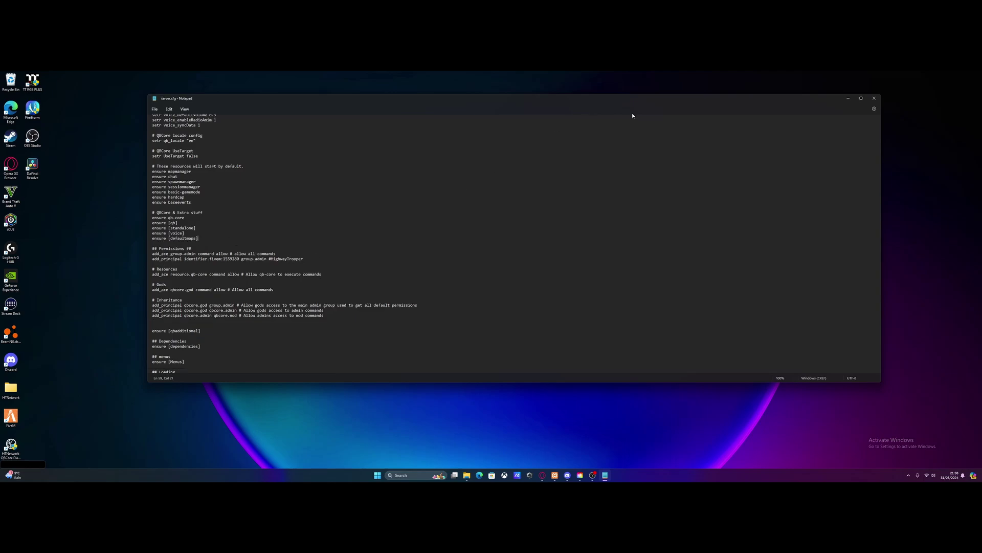
pyautogui.click(875, 97)
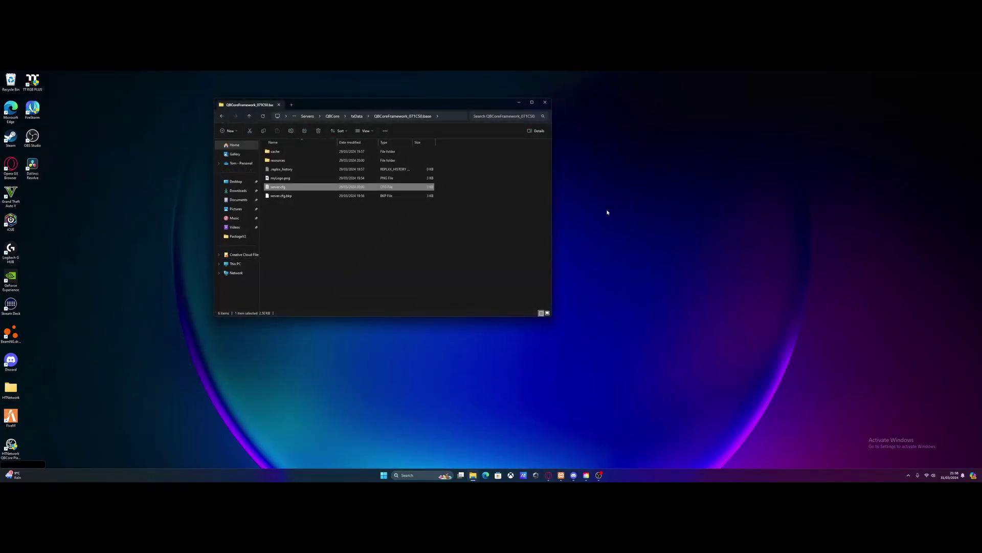
pyautogui.click(382, 248)
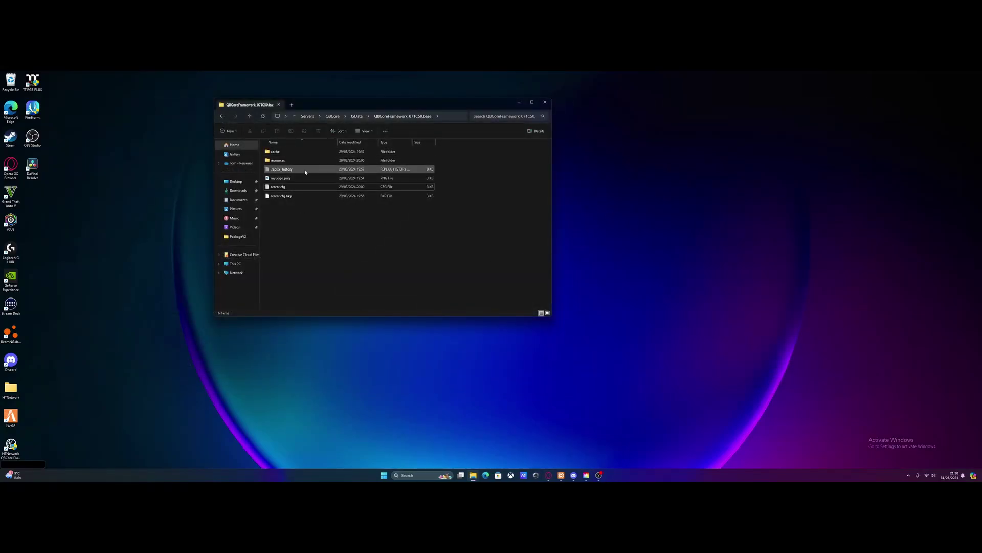
# Step: Go up to the QBCore folder, check the Apache and MySQL status in XAMPP Control Panel, and minimize the panel
pyautogui.click(337, 117)
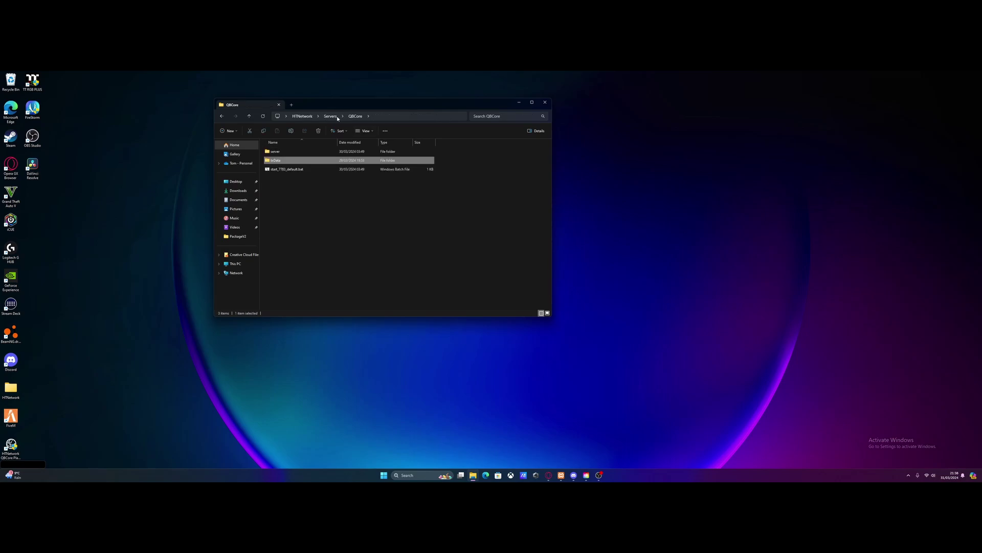
pyautogui.press('super+s')
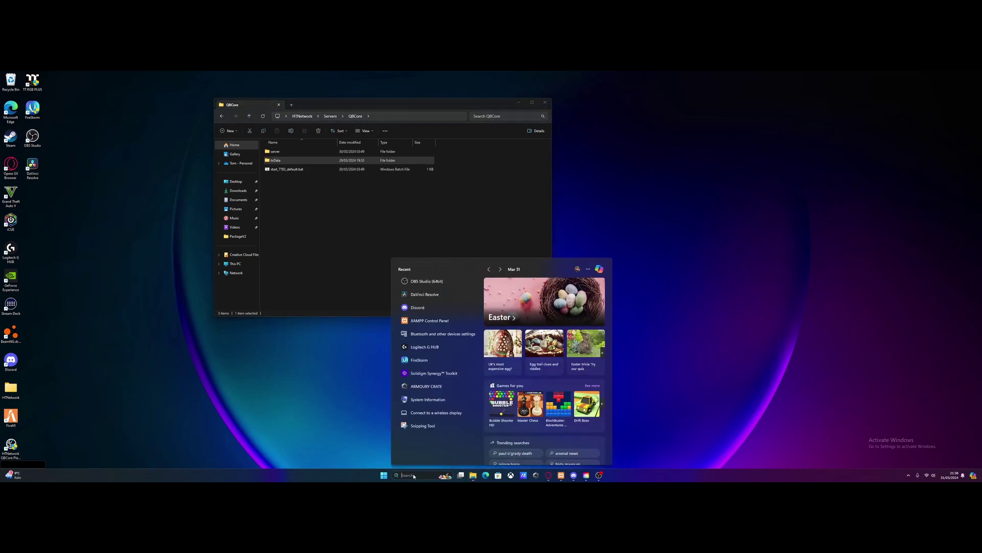
pyautogui.write('x')
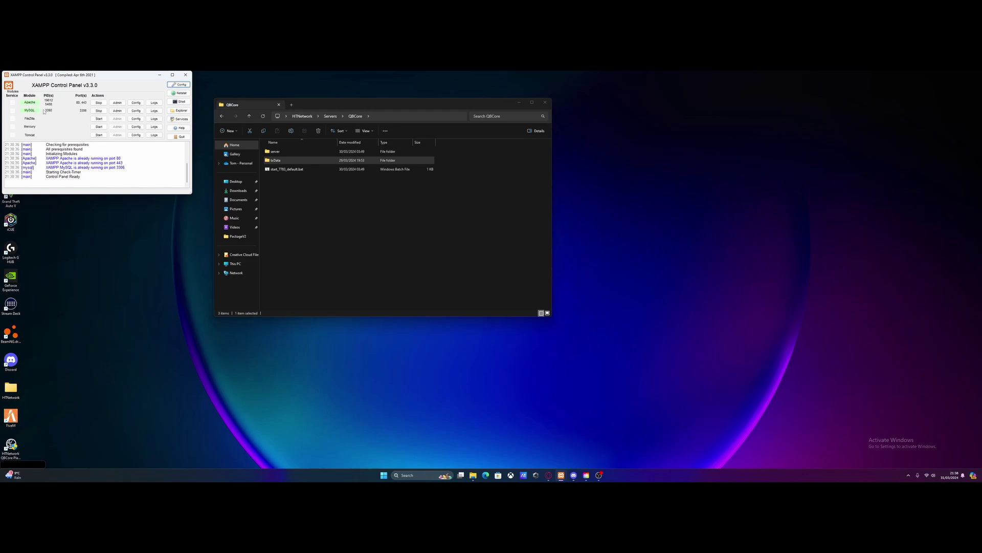
pyautogui.click(160, 75)
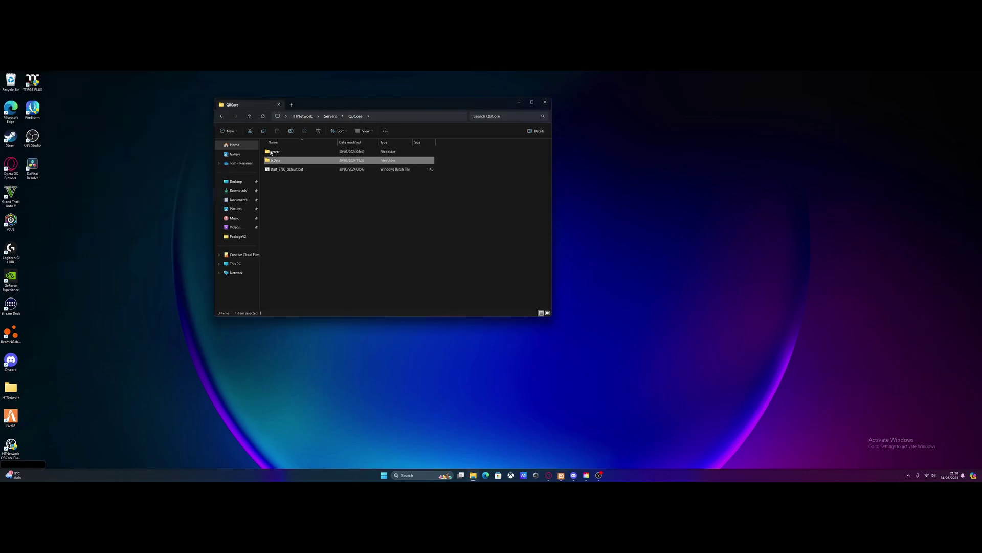
# Step: Start the FiveM server by running the start batch file in the QBCore folder
pyautogui.click(288, 170)
pyautogui.doubleClick(288, 170)
pyautogui.click(299, 125)
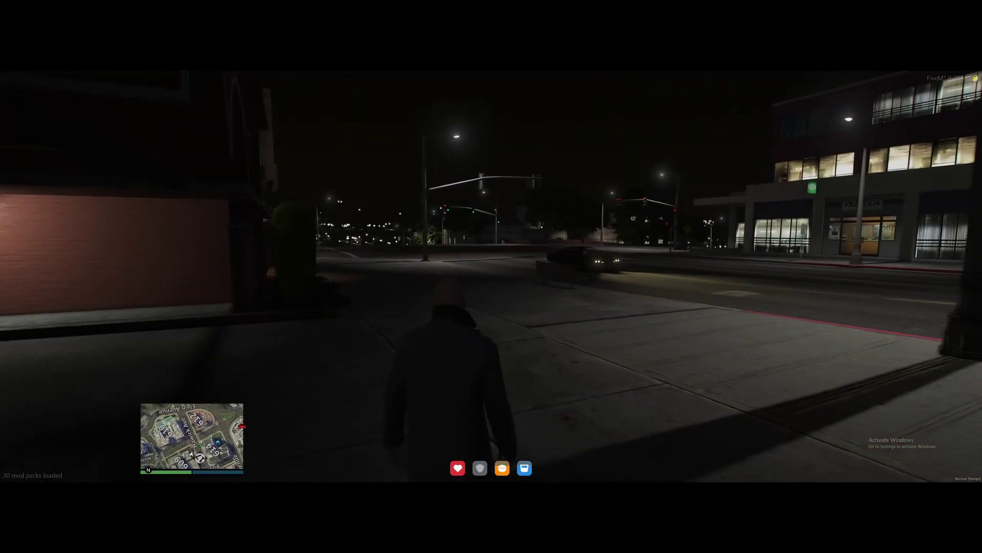
# Step: Open the in-game map and browse the Angelic job locations from Angelic Bus Terminal to Angelic UnderSea Group
pyautogui.press('Escape')
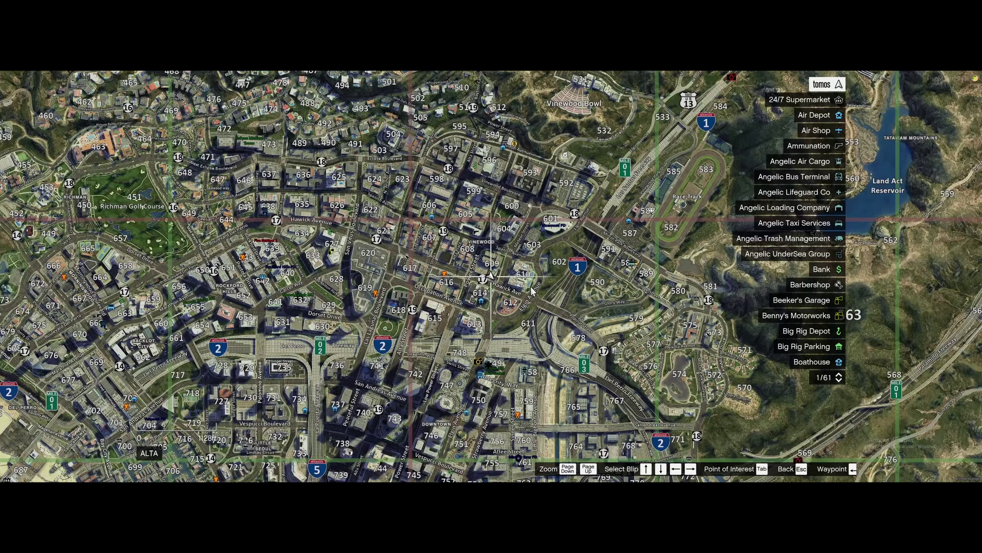
pyautogui.click(781, 177)
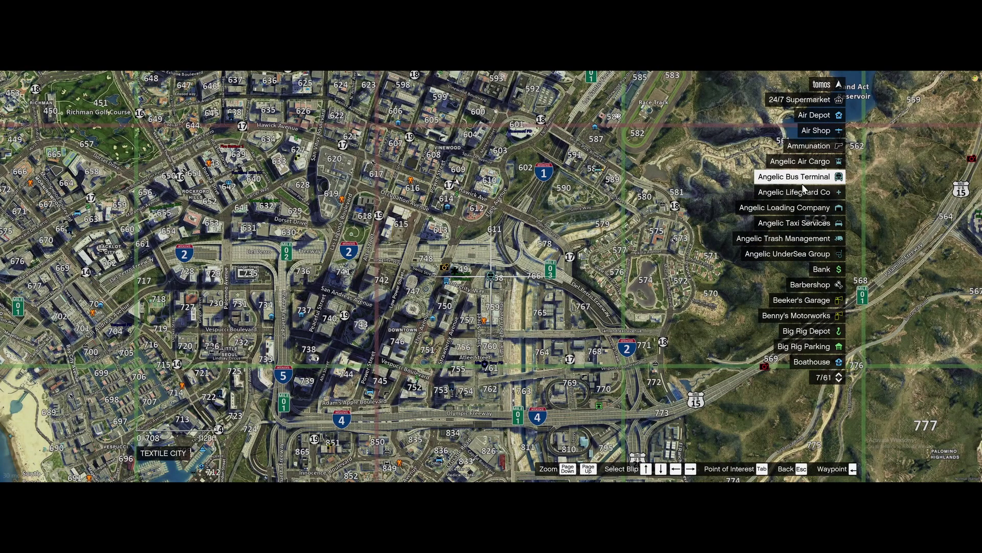
pyautogui.press('Down')
pyautogui.press('Down')
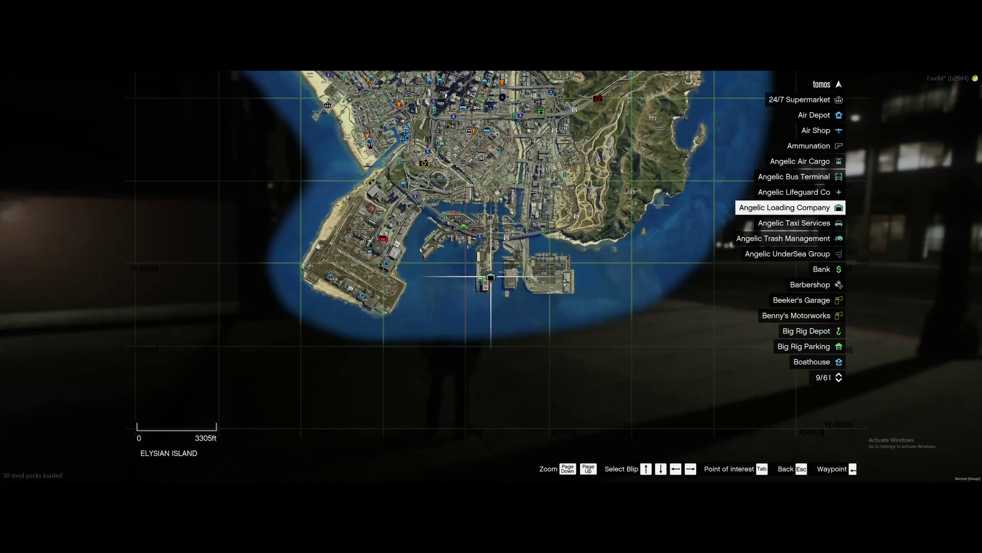
pyautogui.press('Down')
pyautogui.press('Down')
pyautogui.press('Down')
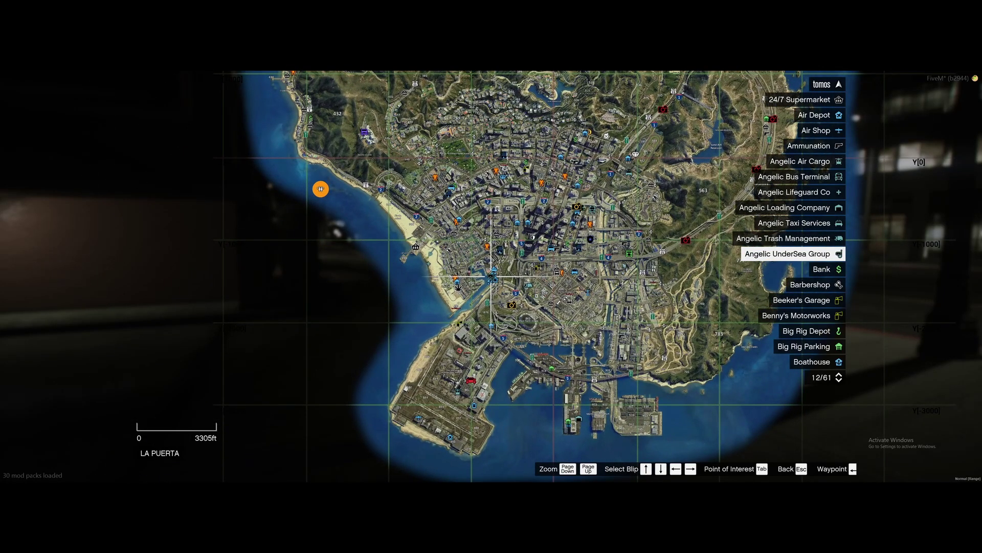
# Step: Select Angelic Loading Company on the map and teleport to its waypoint
pyautogui.press('Up')
pyautogui.press('Up')
pyautogui.press('Up')
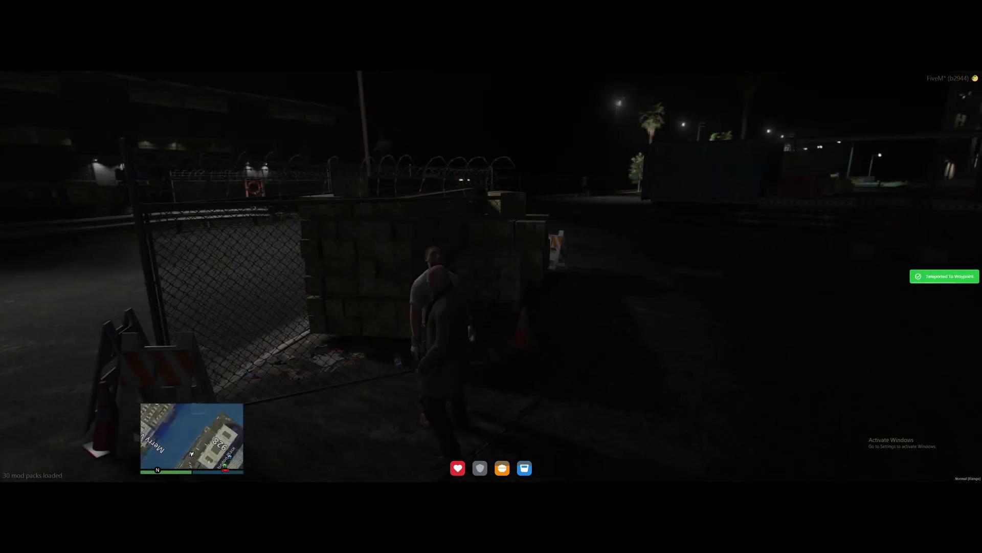
# Step: Target the worker standing by the stacked boxes at Angelic Loading Company and choose his interaction option
pyautogui.press('s')
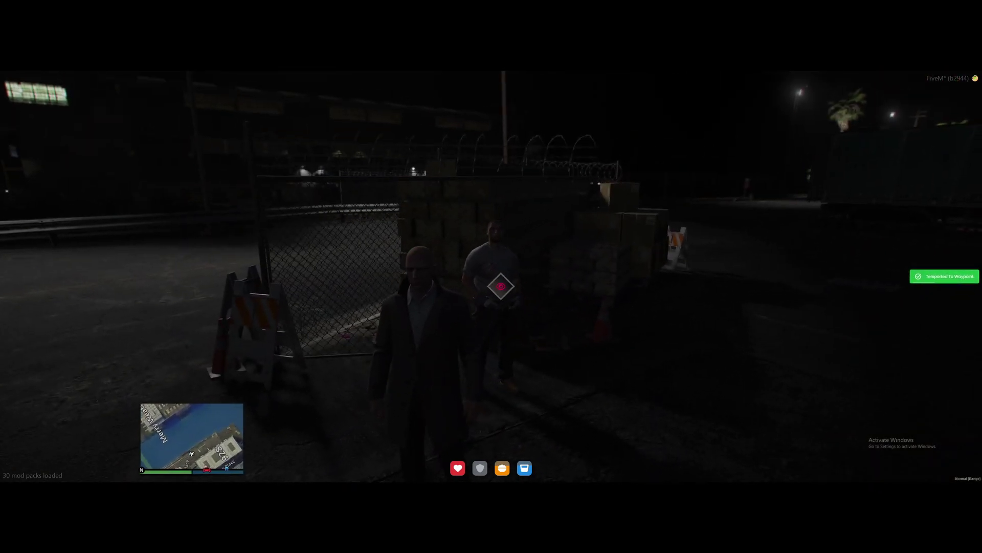
pyautogui.press('w')
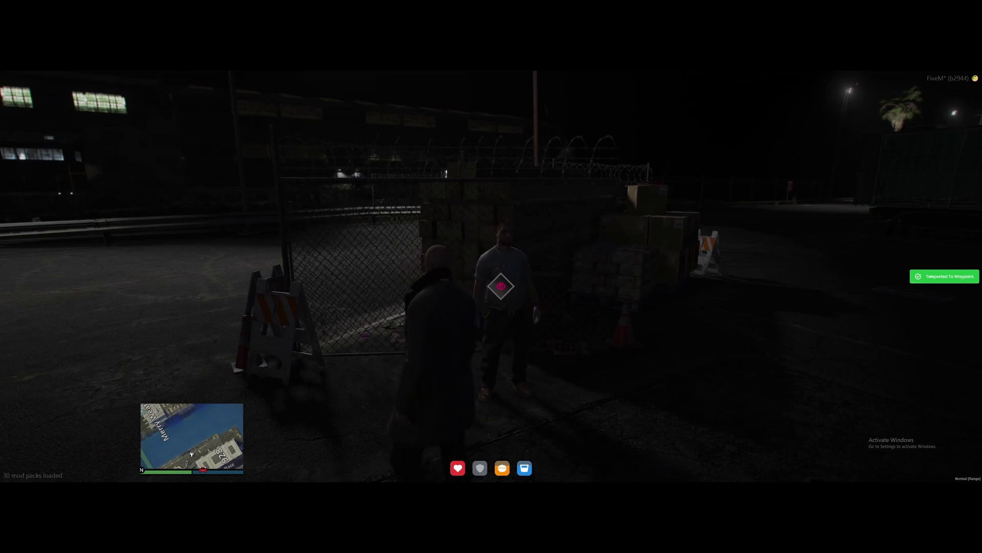
pyautogui.click(579, 285)
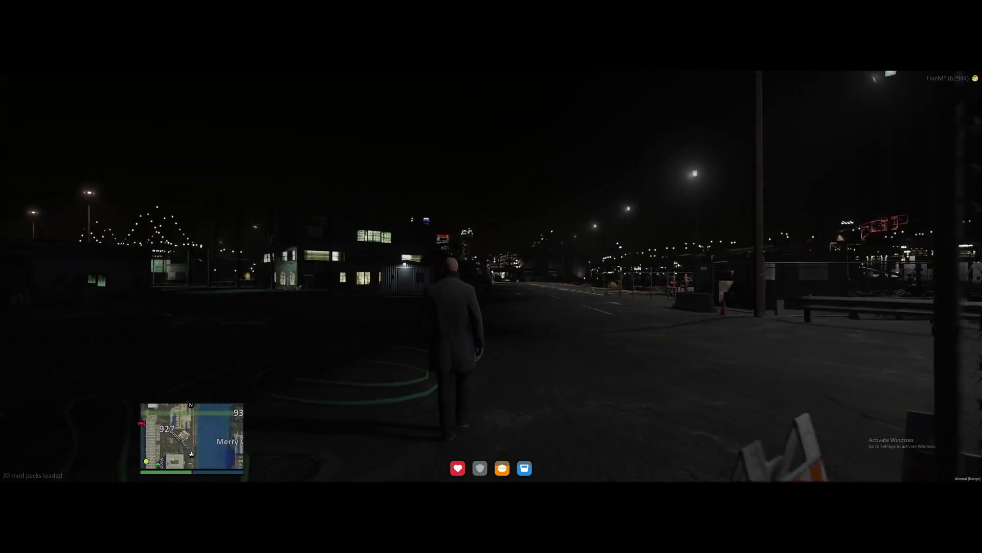
pyautogui.press('w')
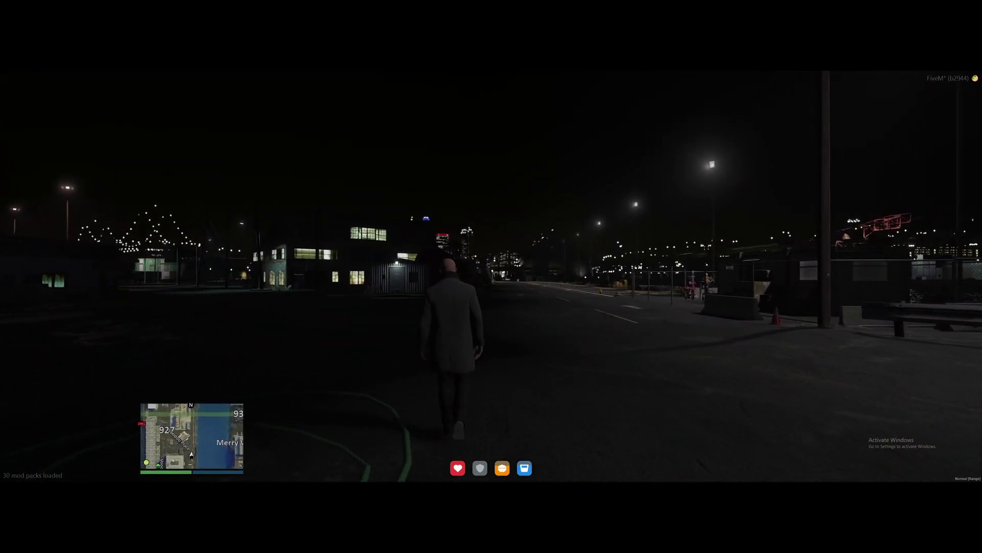
pyautogui.press('w')
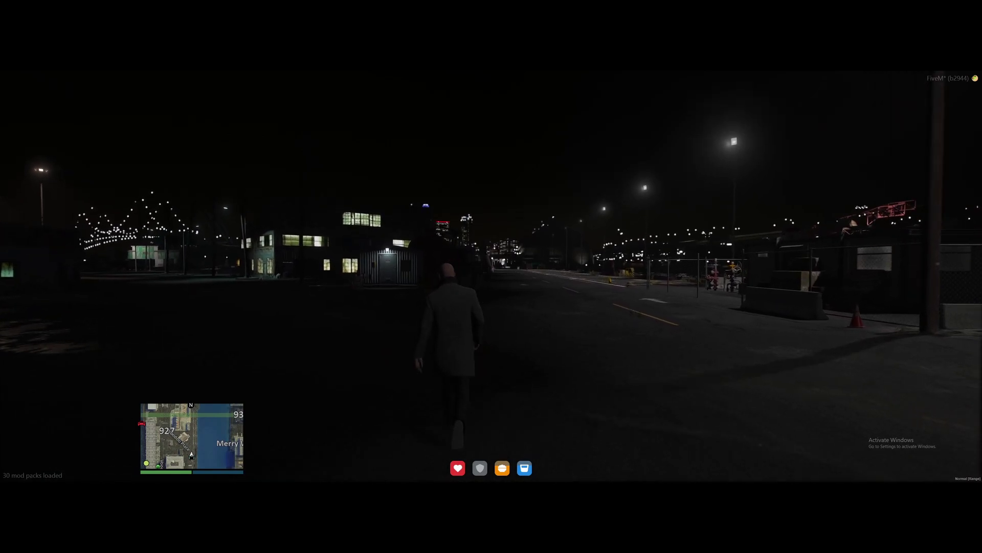
pyautogui.press('w')
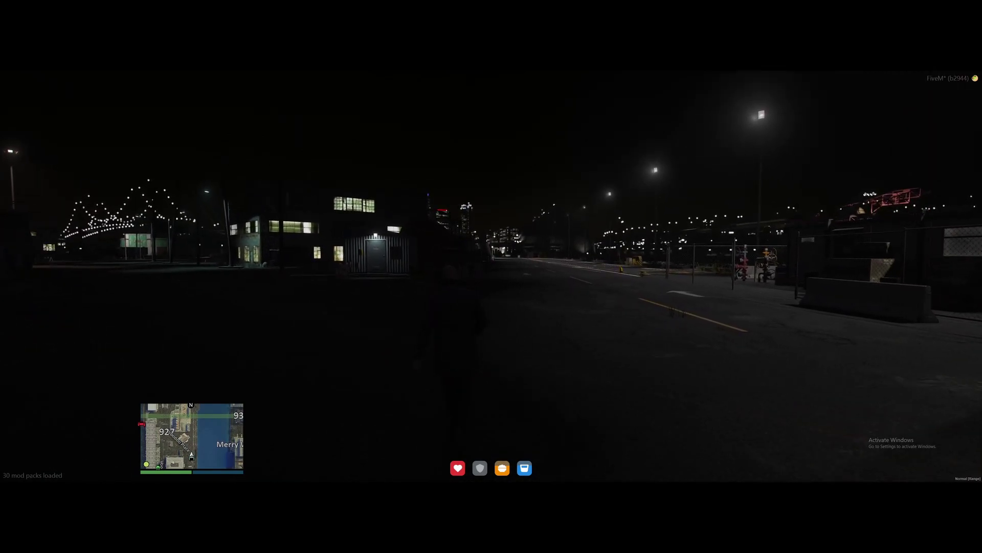
pyautogui.press('w')
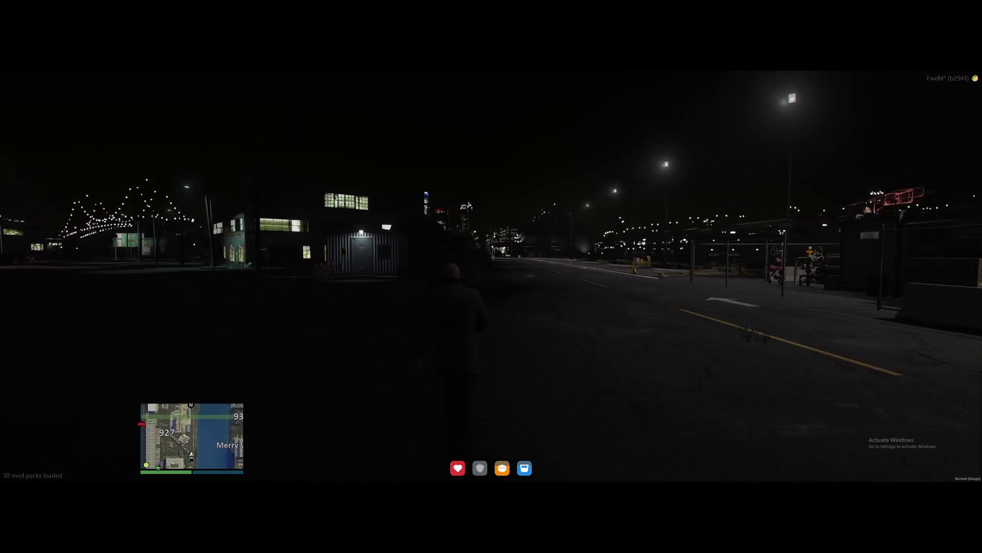
pyautogui.press('w')
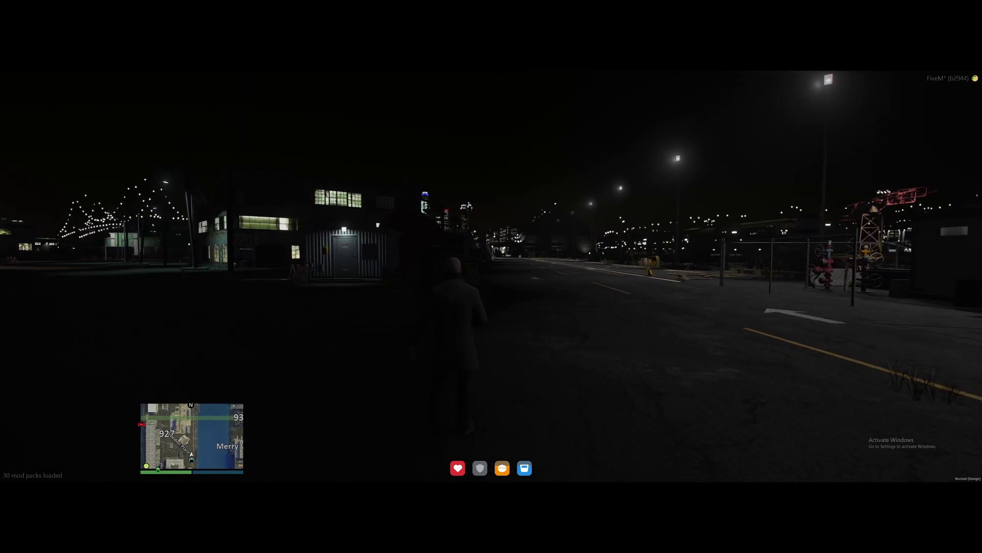
pyautogui.press('w')
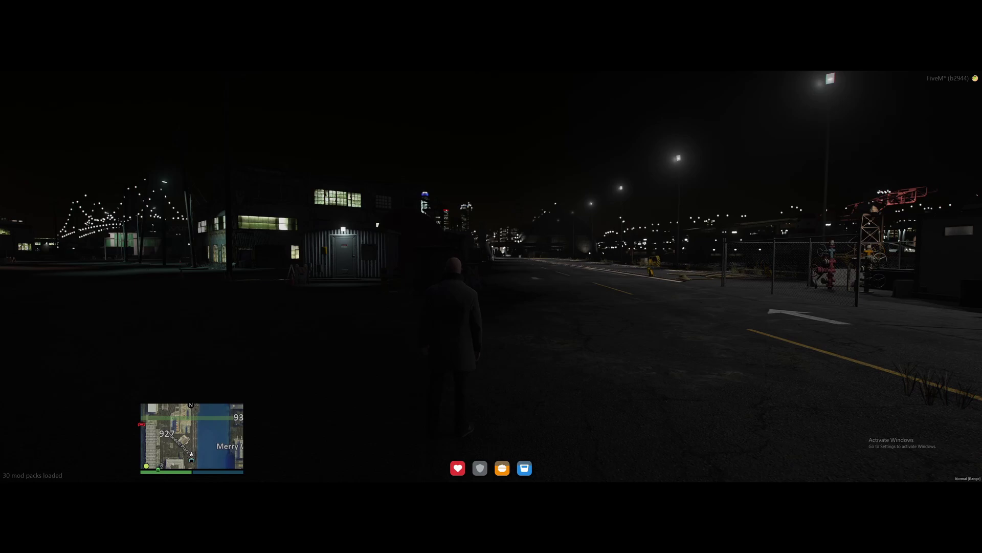
pyautogui.press('w')
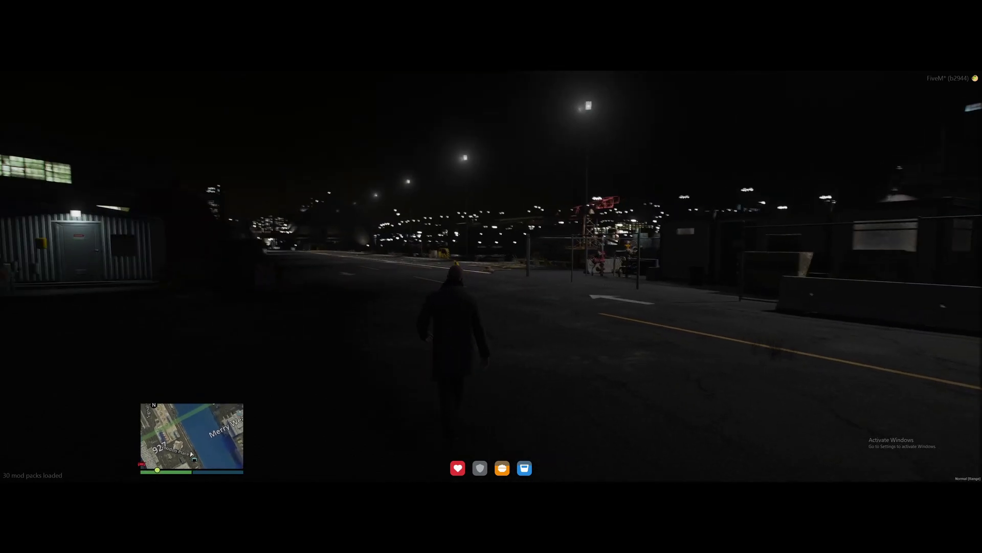
pyautogui.press('w')
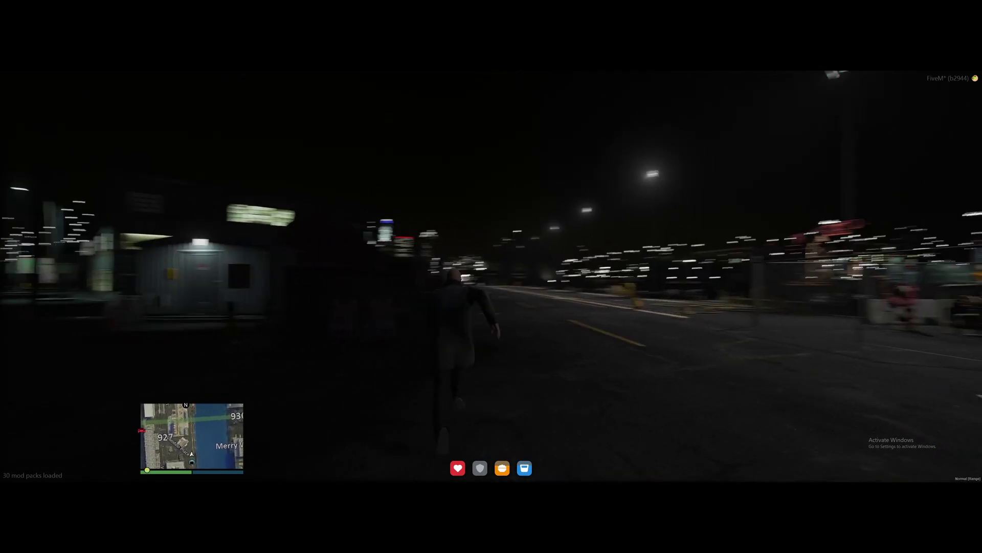
pyautogui.press('w')
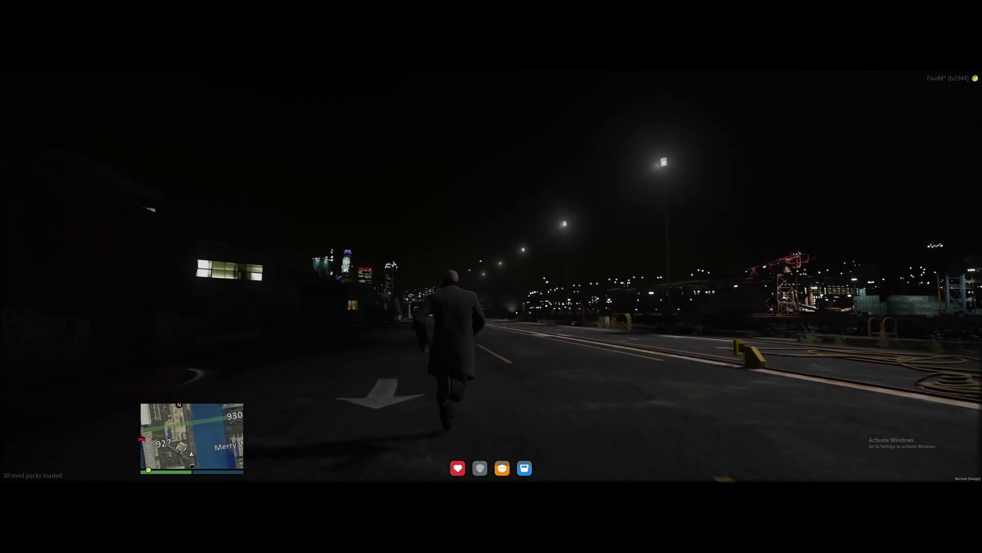
pyautogui.press('w')
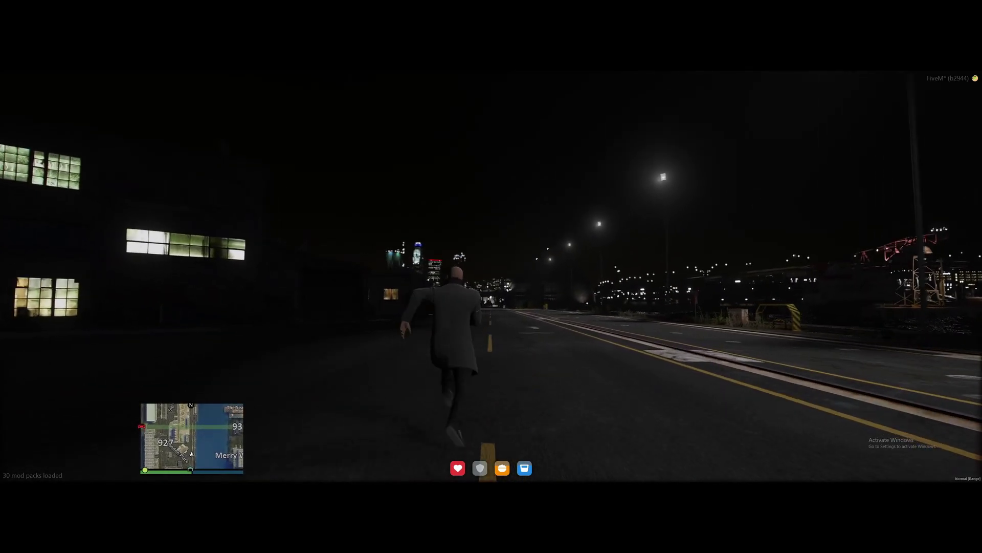
pyautogui.press('w')
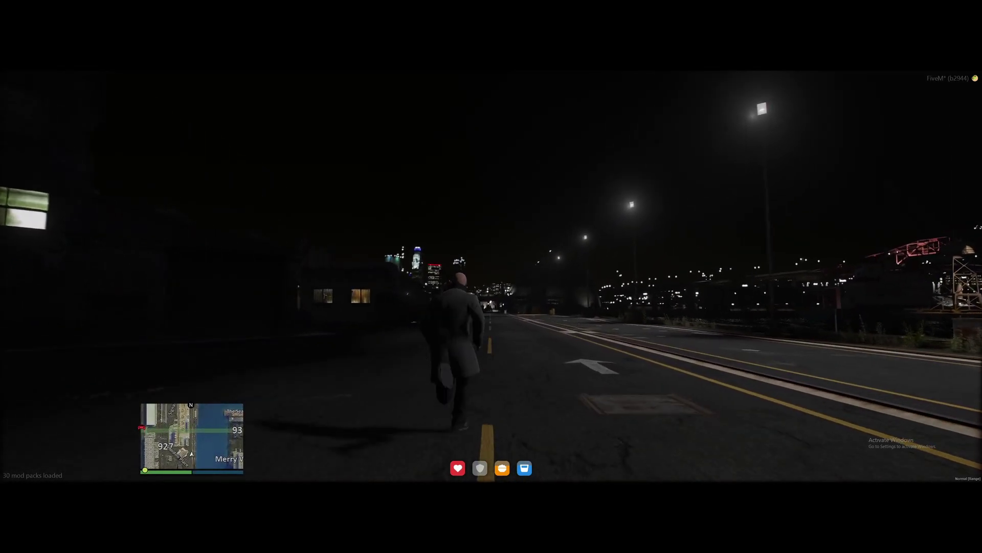